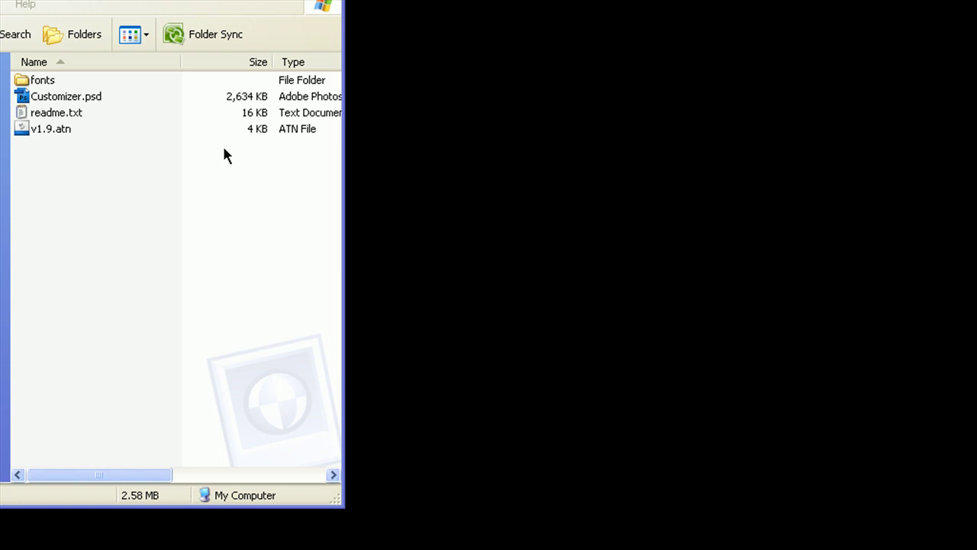
- Open the customizer package's fonts folder to show its three font files
click(111, 174)
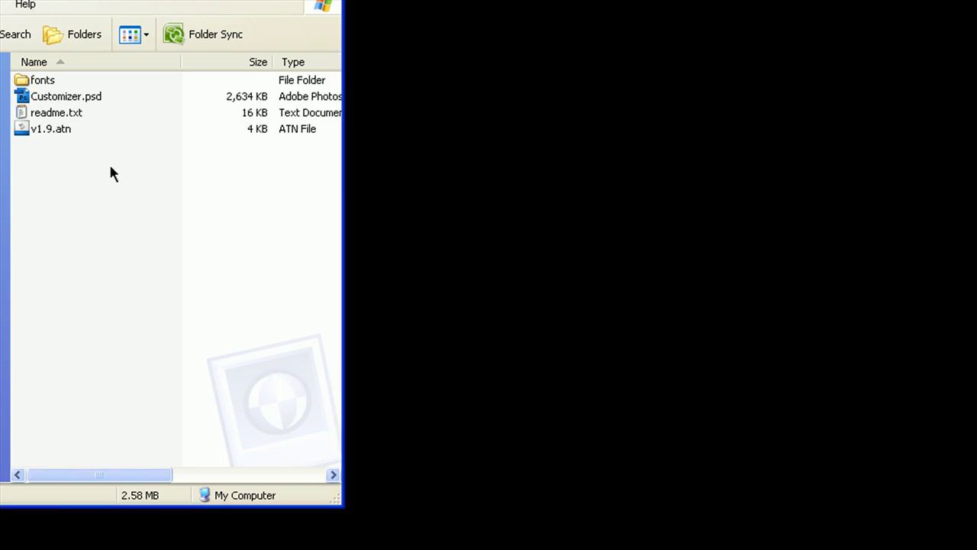
key(End)
key(Up)
key(Up)
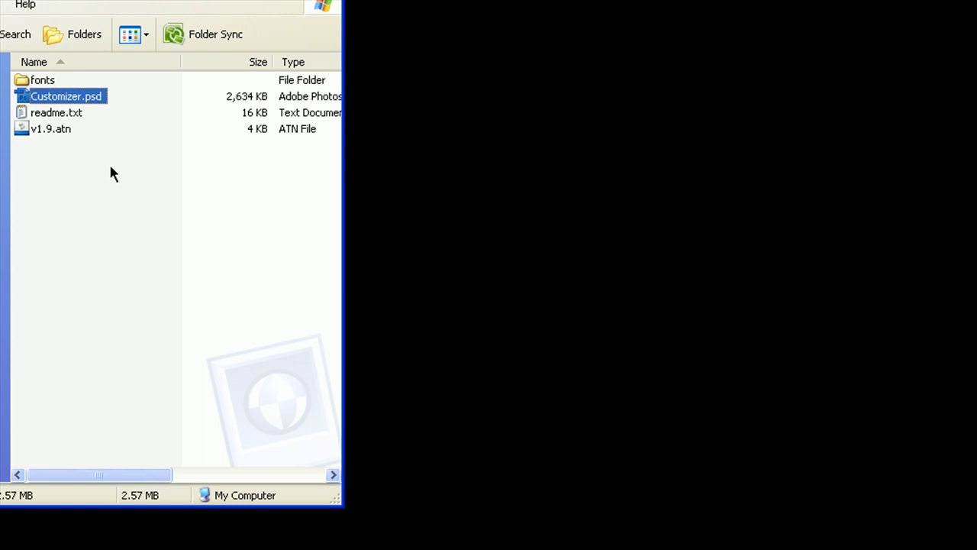
key(Down)
key(Down)
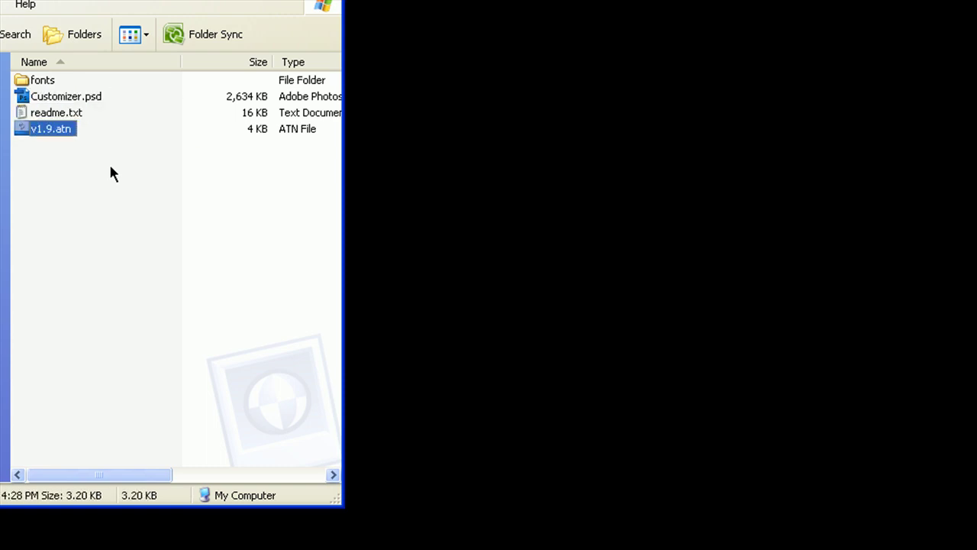
key(Up)
key(Up)
key(Up)
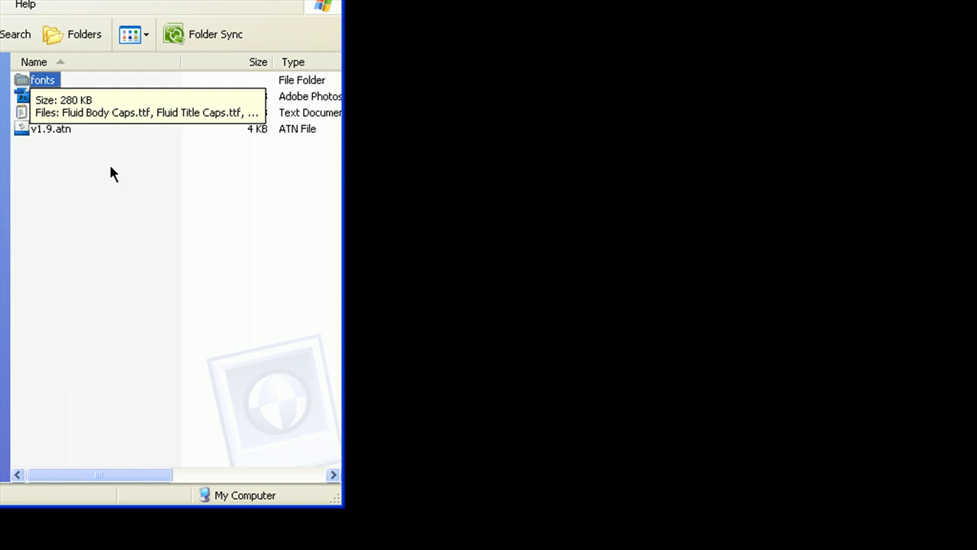
key(Return)
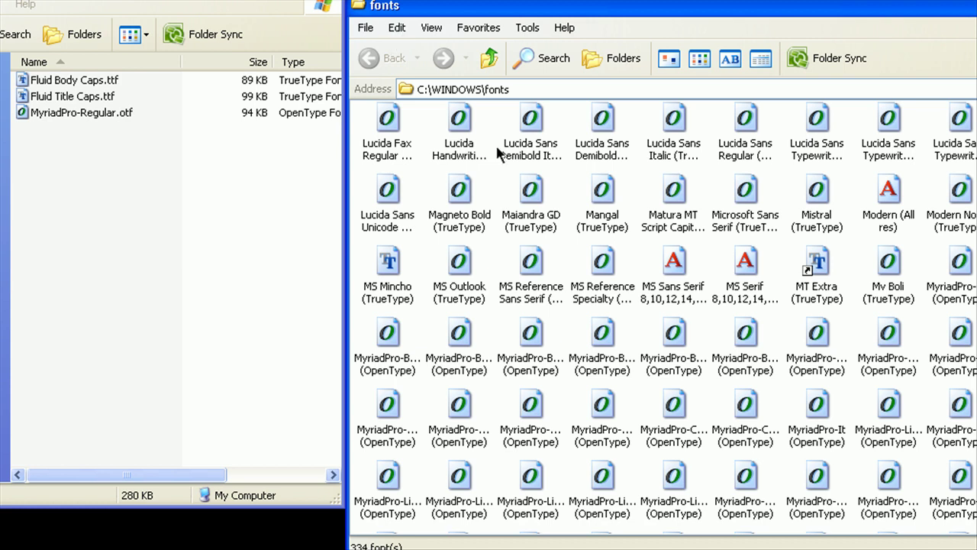
- Copy the three Fluid and MyriadPro fonts into C:\WINDOWS\fonts, then return to the package folder
drag(96, 131, 90, 77)
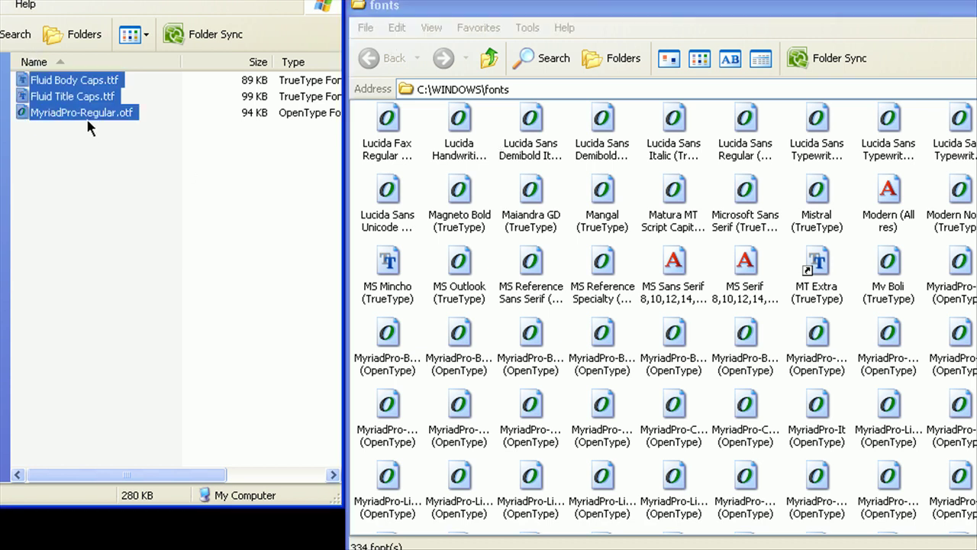
click(88, 131)
drag(117, 164, 562, 243)
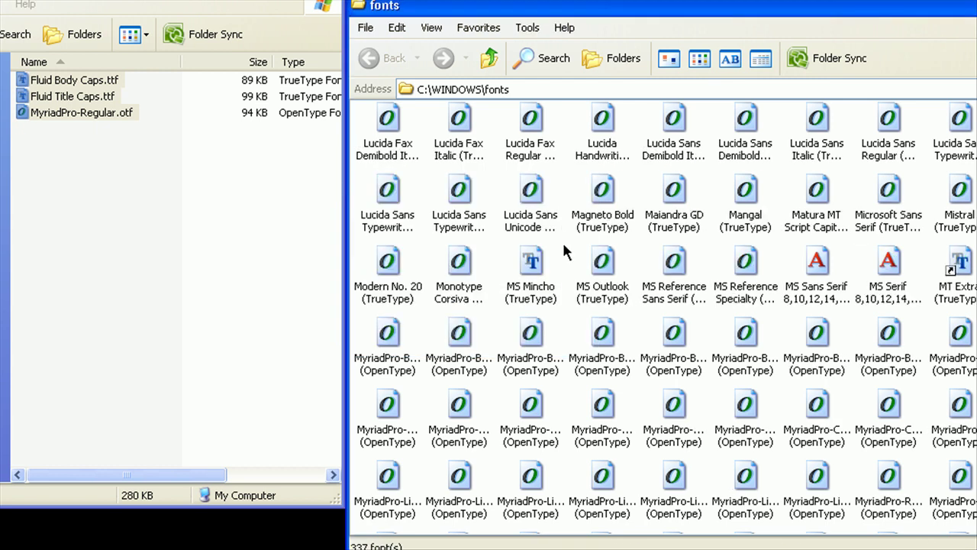
drag(531, 9, 219, 62)
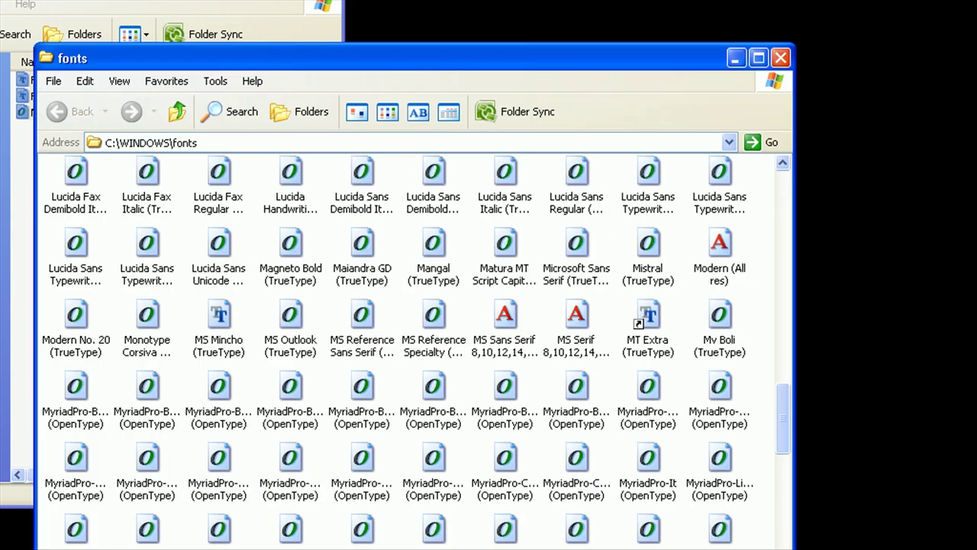
click(780, 58)
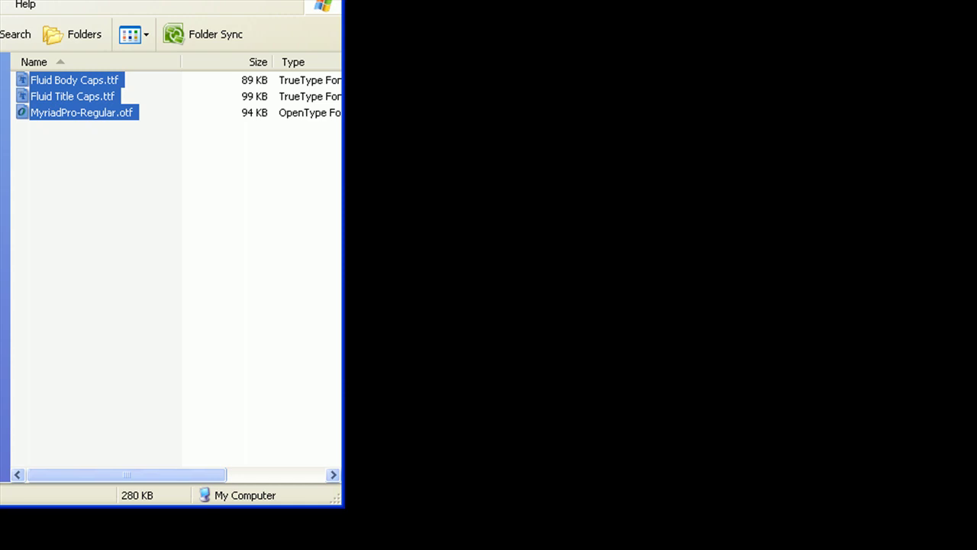
key(BackSpace)
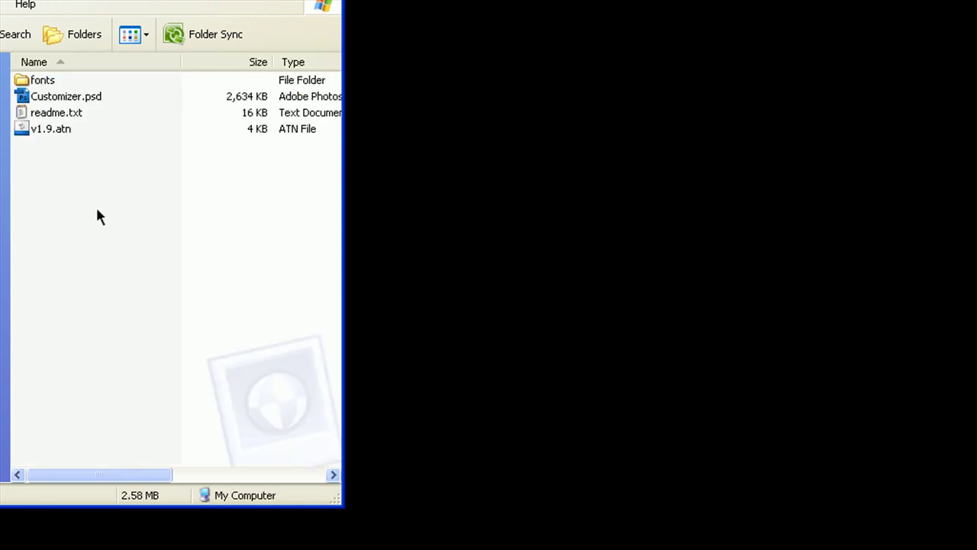
- Open Customizer.psd from the package folder in Photoshop
key(Down)
key(Down)
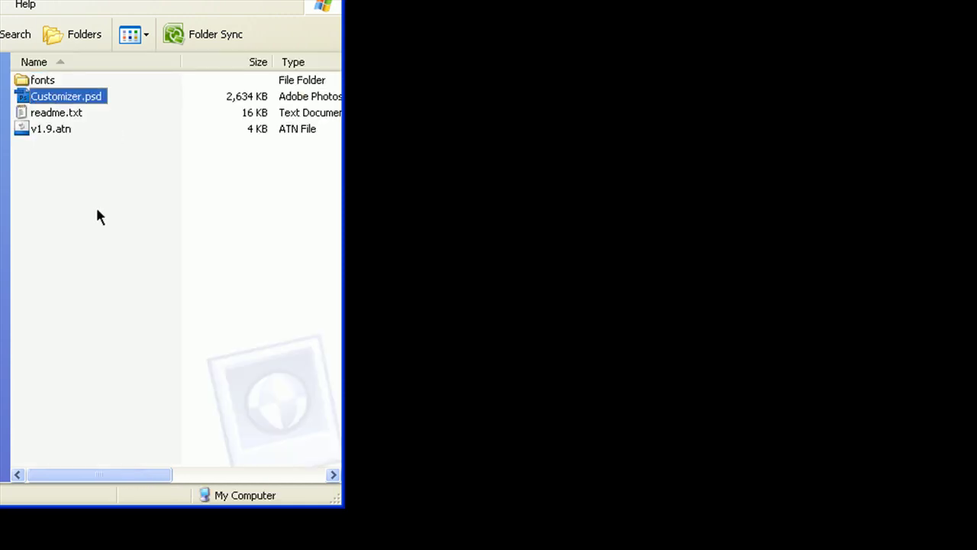
key(Return)
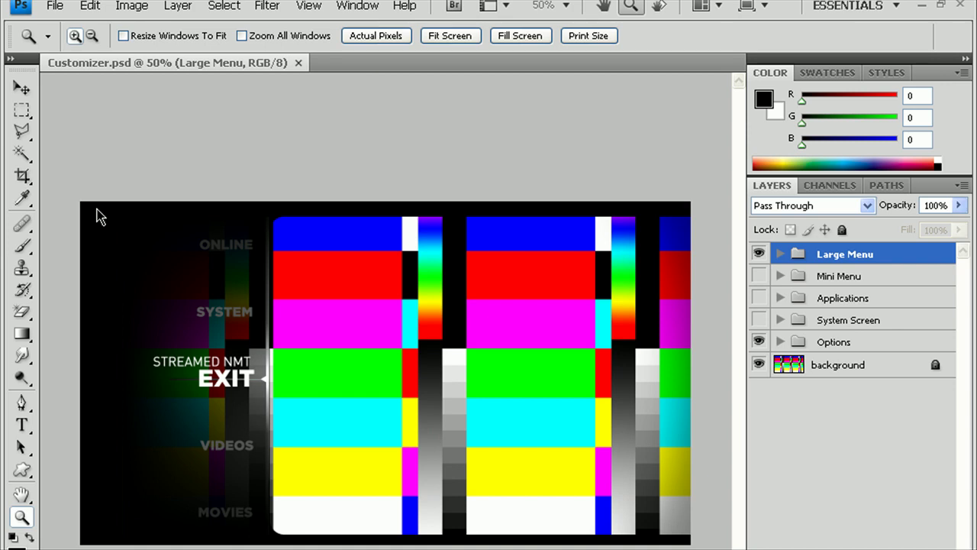
- Show the Actions panel and load the v1.9 action set from v1.9.atn
click(355, 8)
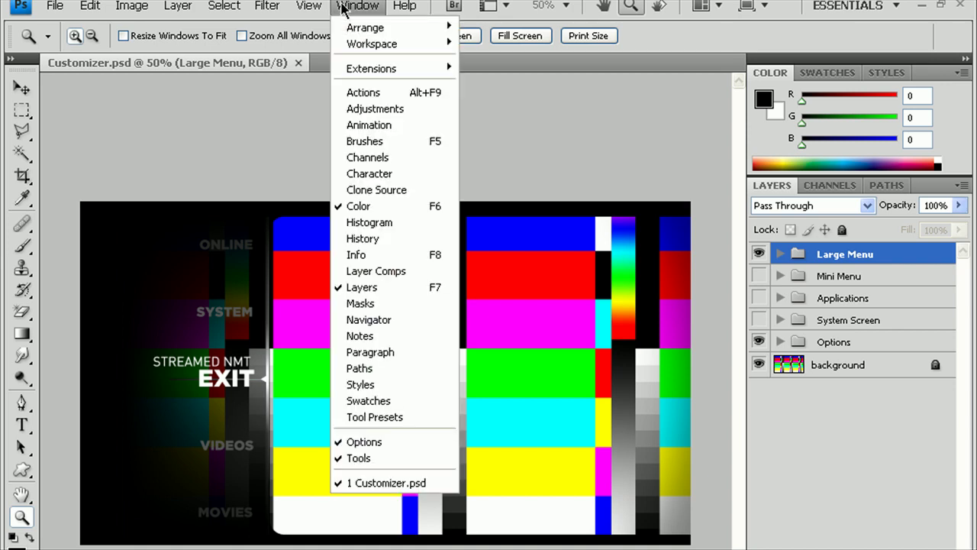
click(375, 93)
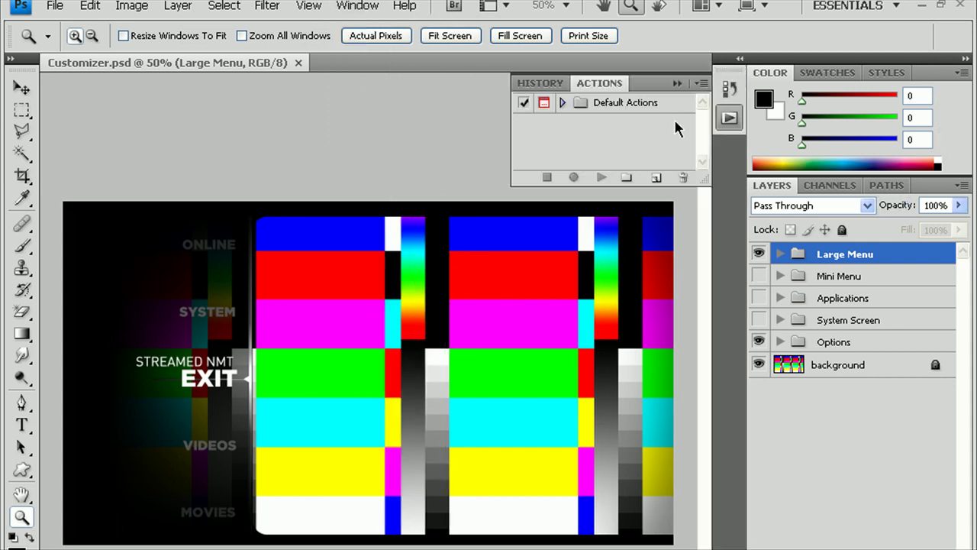
click(381, 8)
click(381, 8)
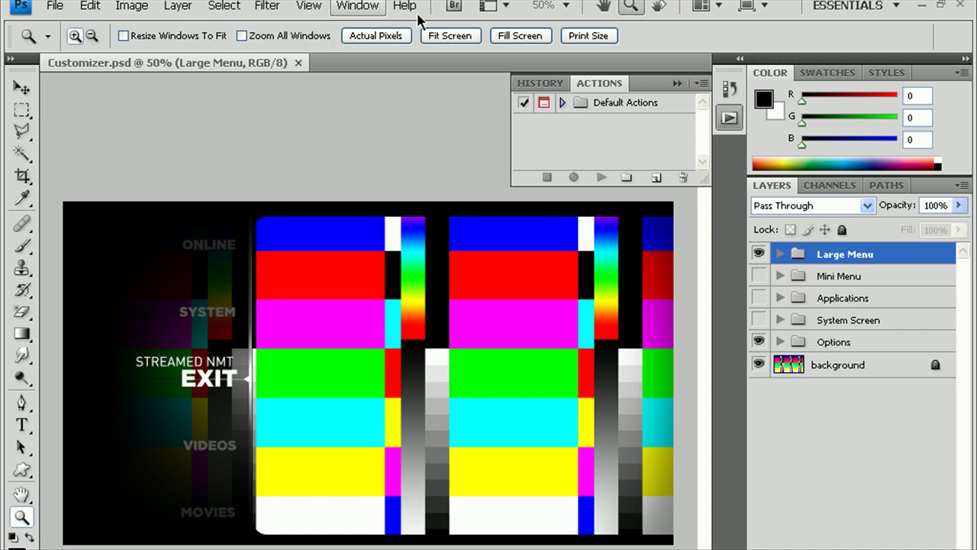
click(701, 85)
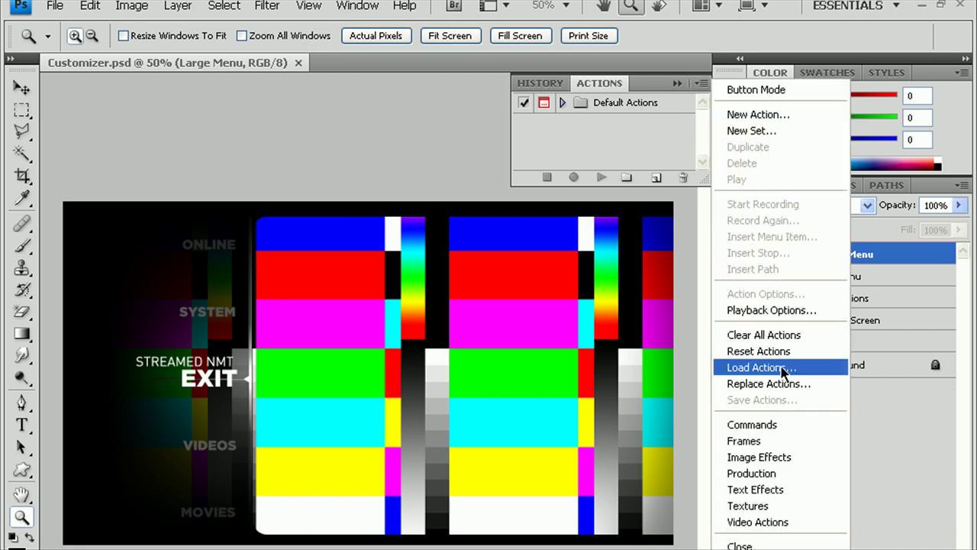
click(781, 370)
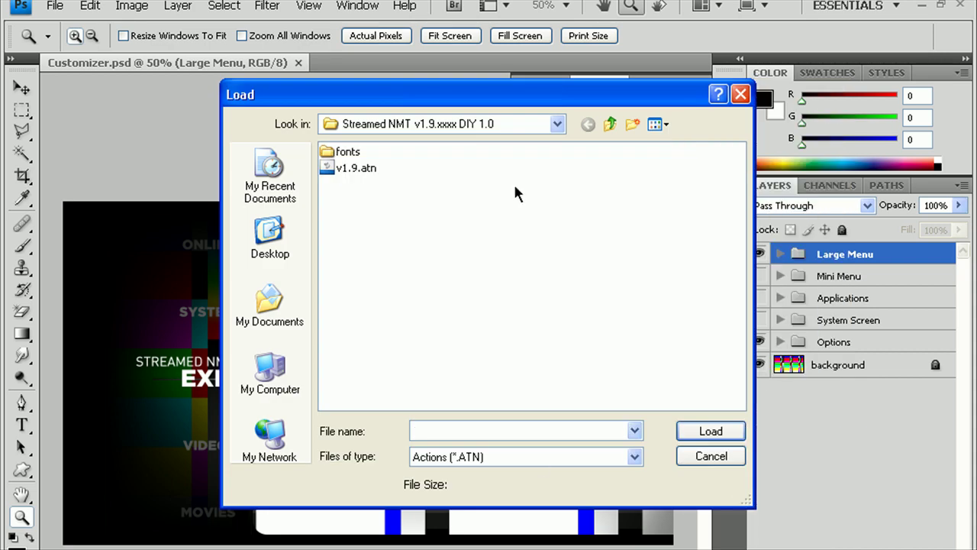
double_click(345, 167)
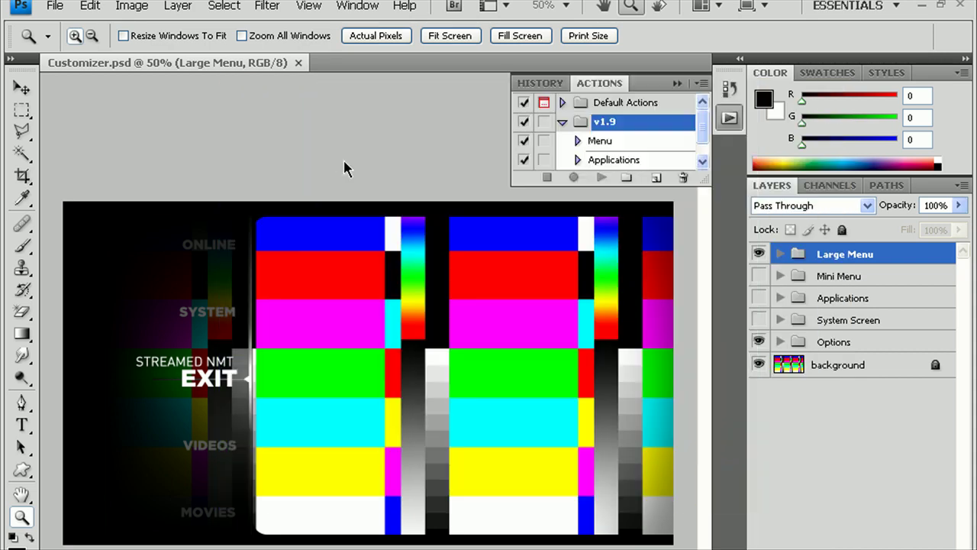
click(702, 162)
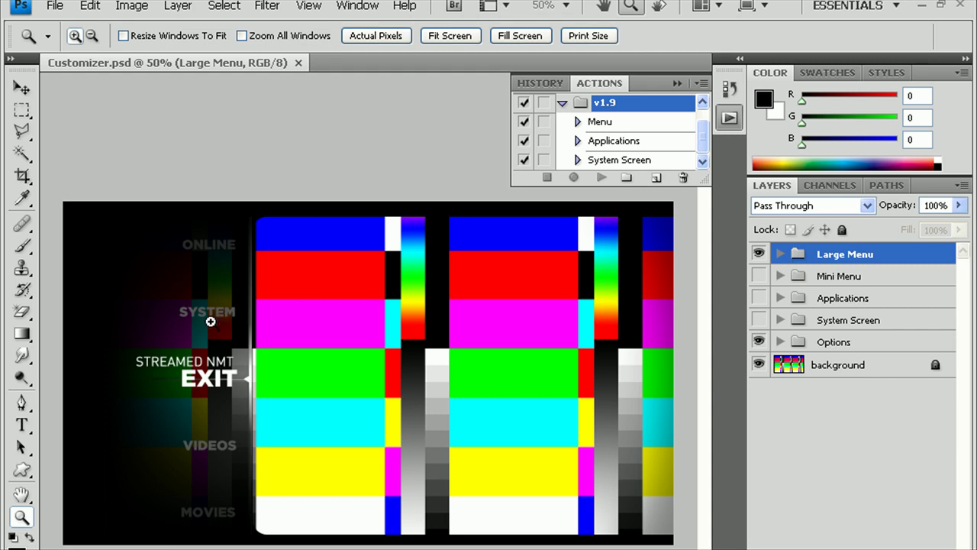
click(757, 254)
click(758, 276)
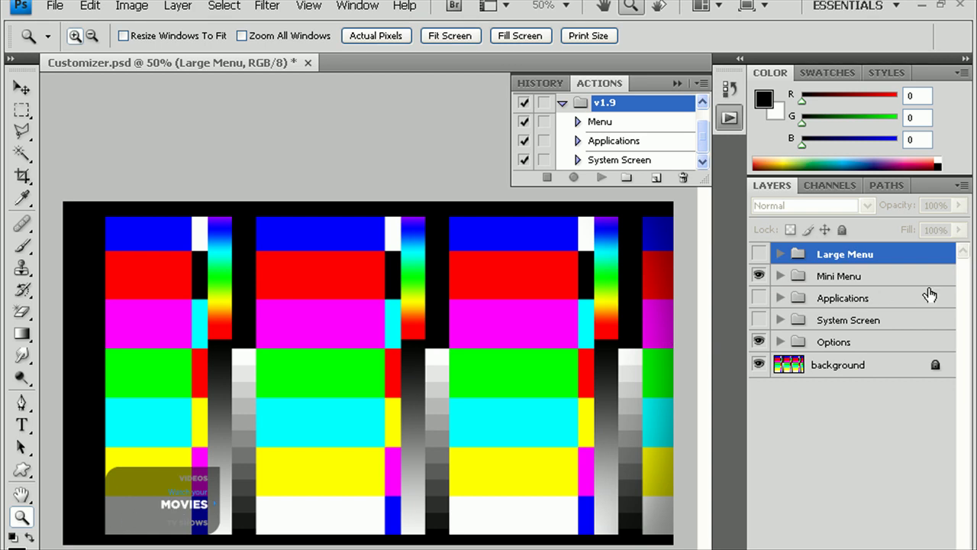
click(758, 276)
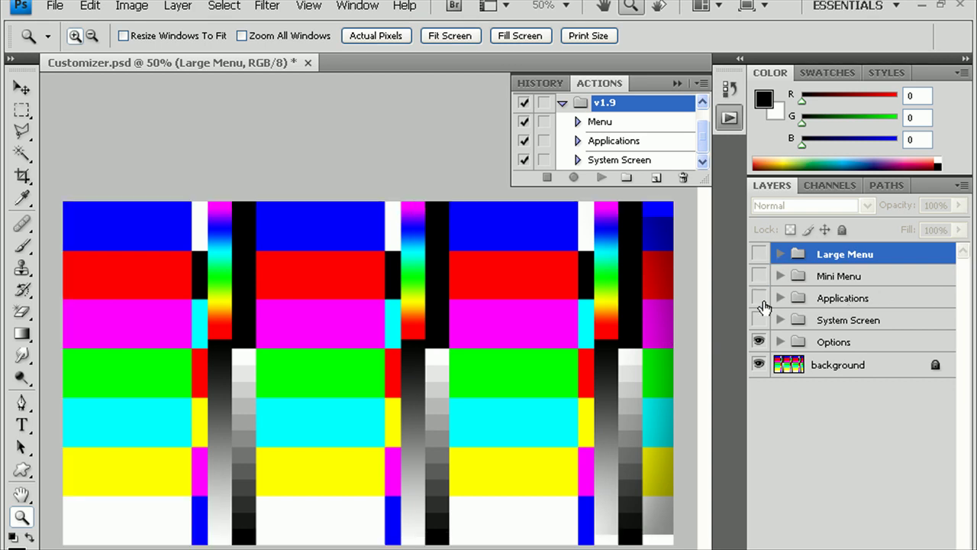
click(759, 297)
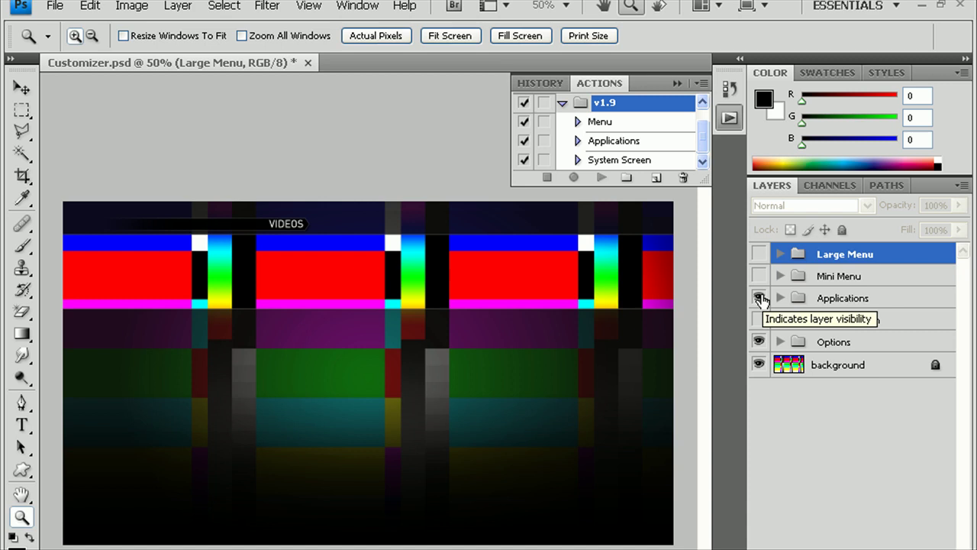
click(758, 298)
click(758, 320)
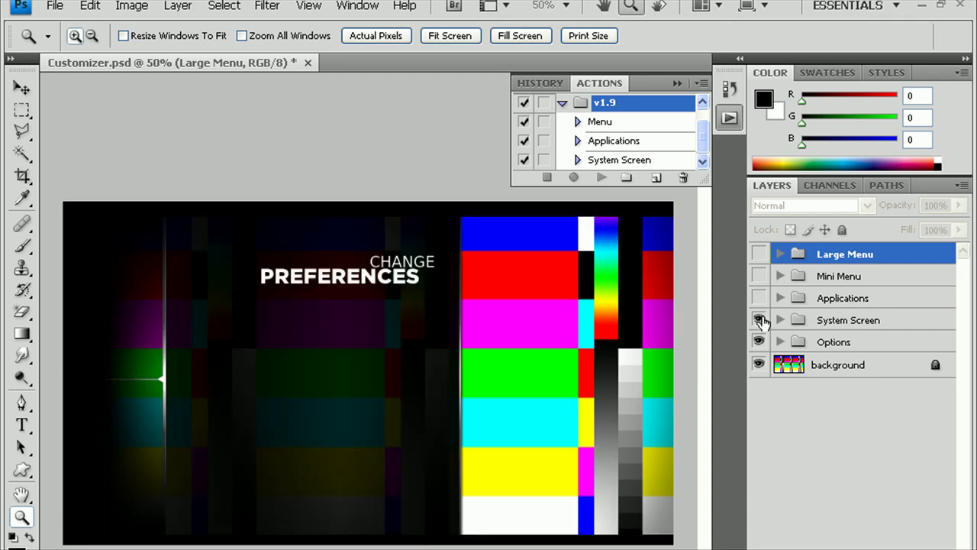
click(759, 320)
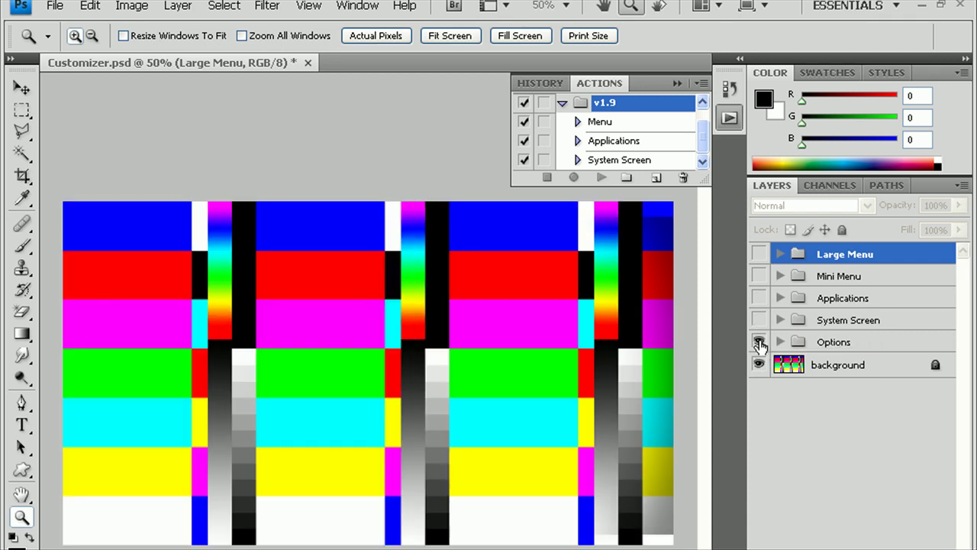
click(778, 342)
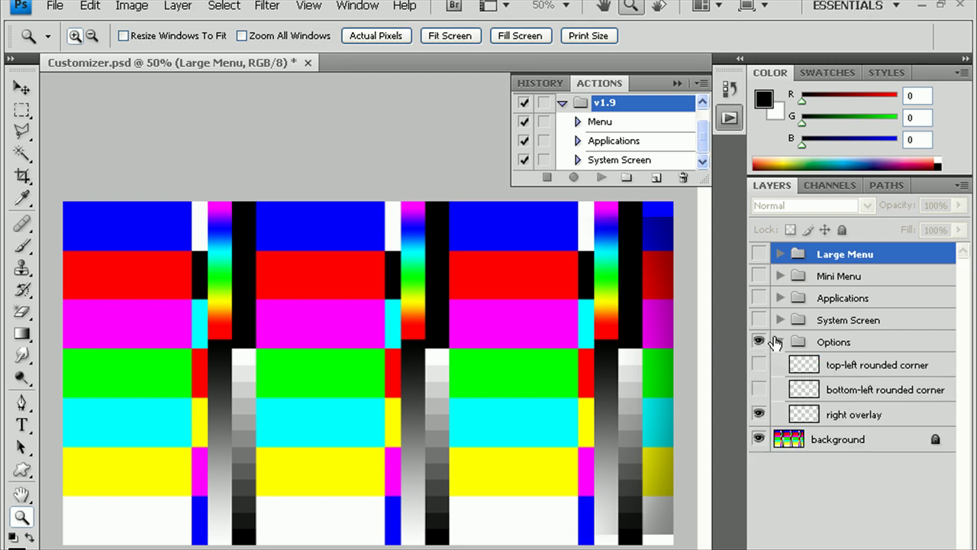
click(778, 342)
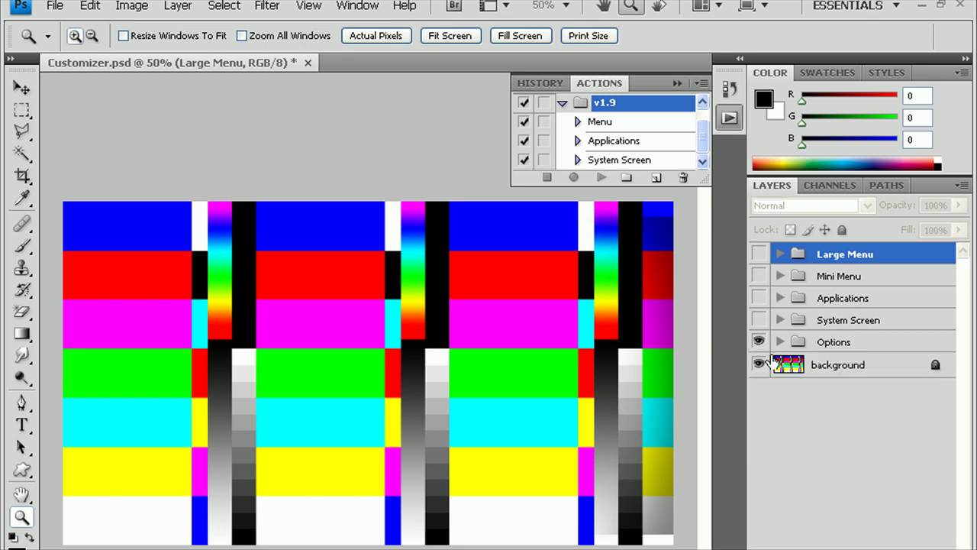
click(759, 253)
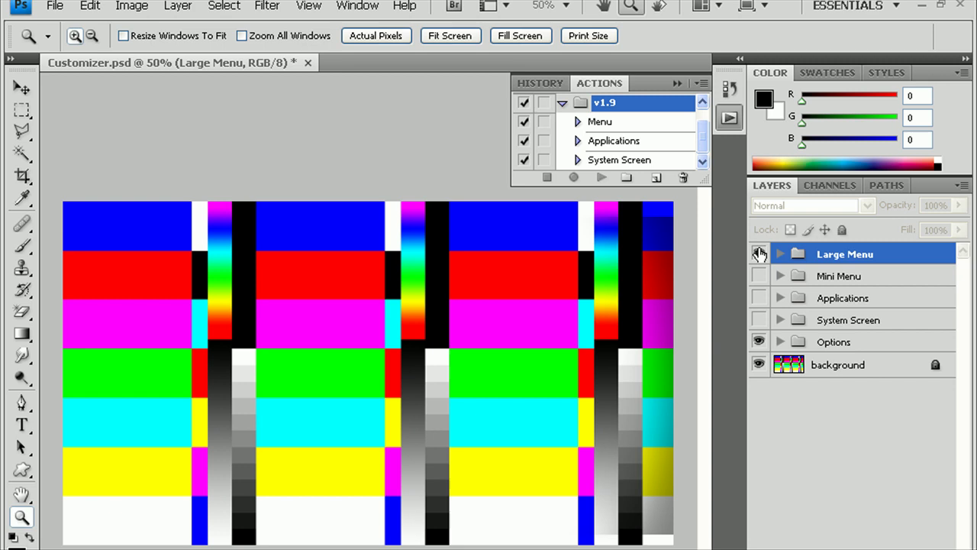
- Open intruder_at_the_movies_by_Znidarsic.jpg in Photoshop
click(53, 8)
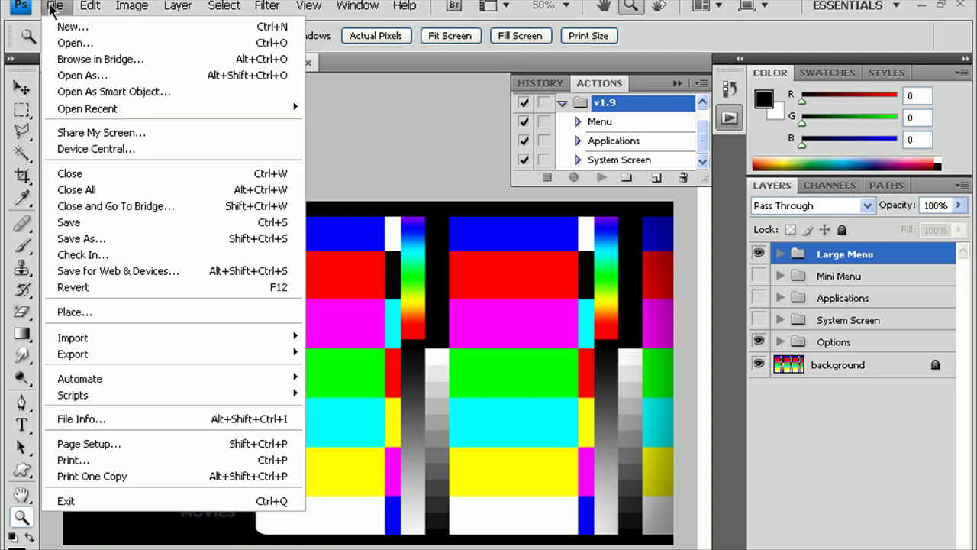
click(107, 42)
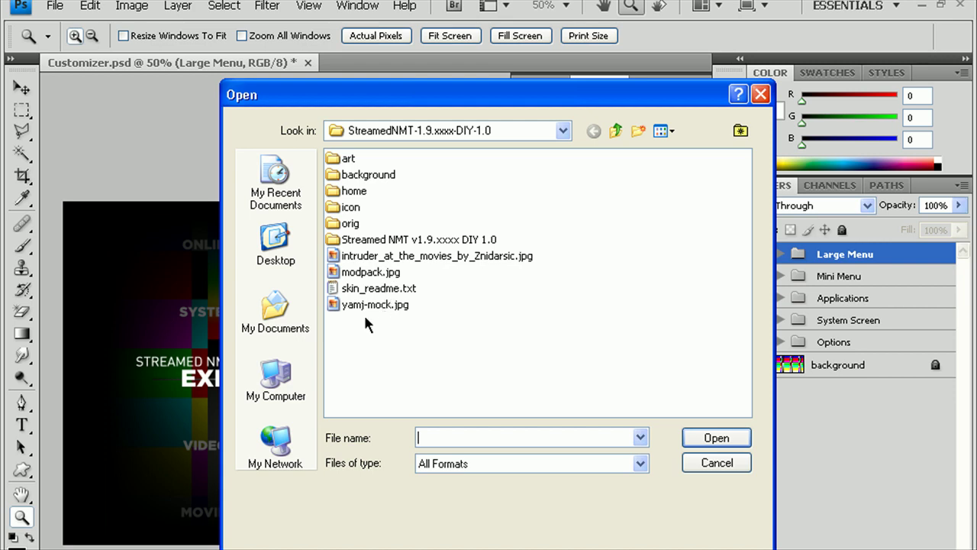
mouse_move(367, 272)
double_click(398, 256)
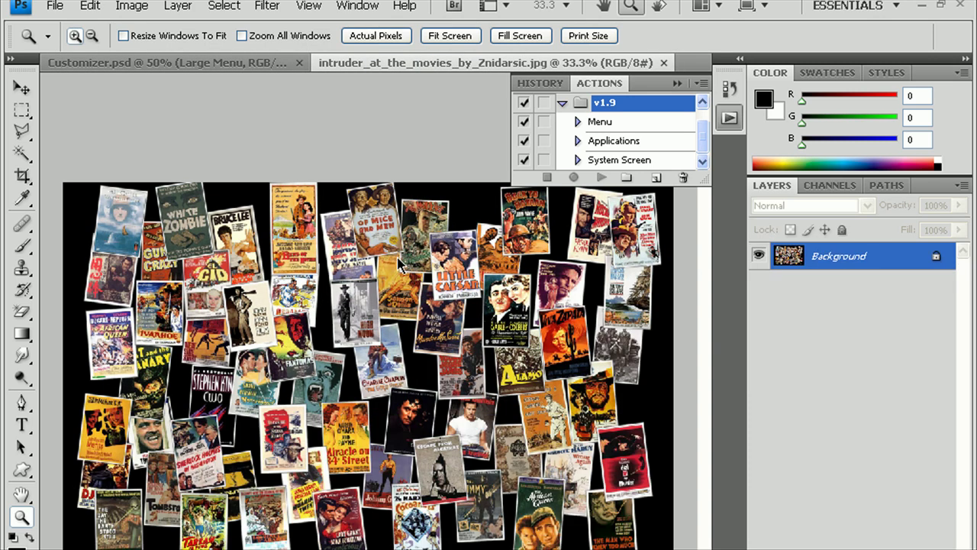
- Resize the collage to 1280 px wide (1280 × 800) with proportions constrained
click(149, 11)
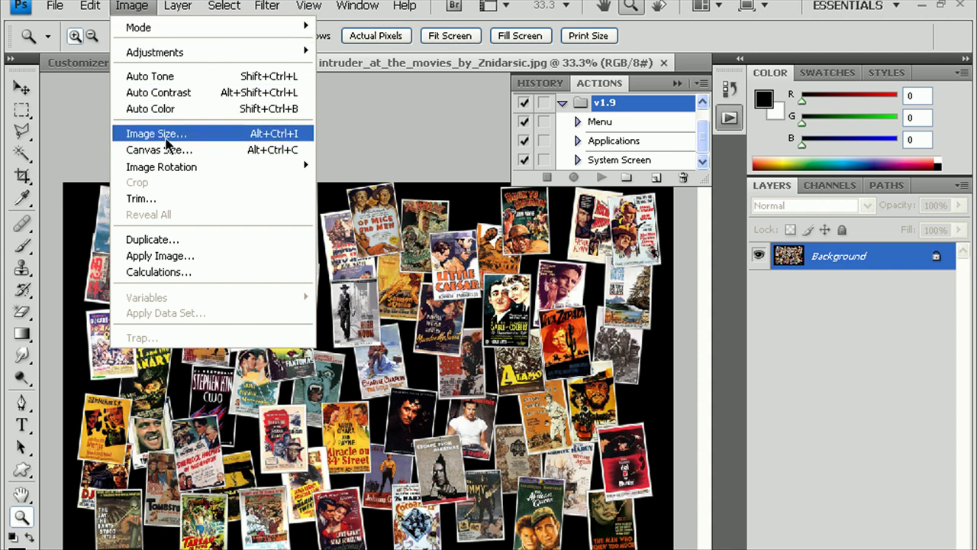
click(166, 137)
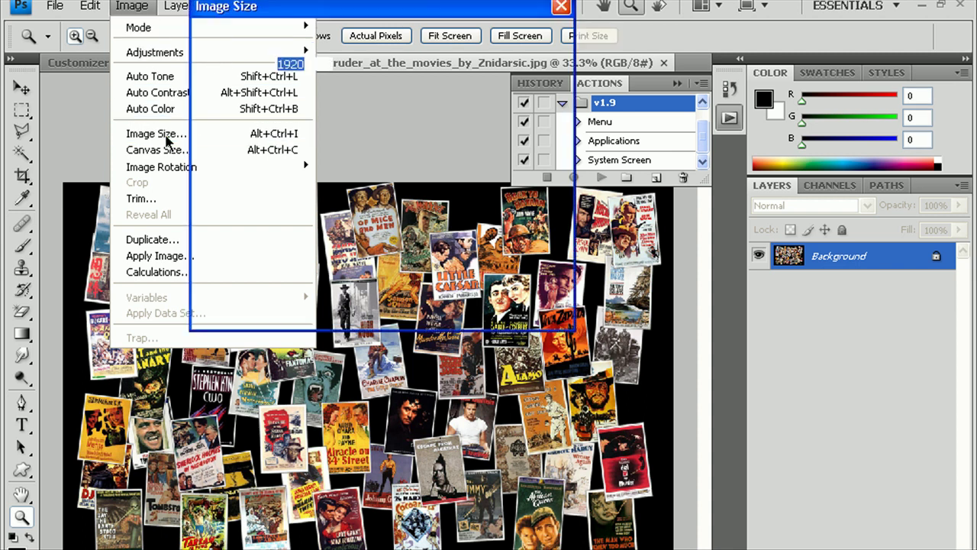
drag(330, 11, 331, 112)
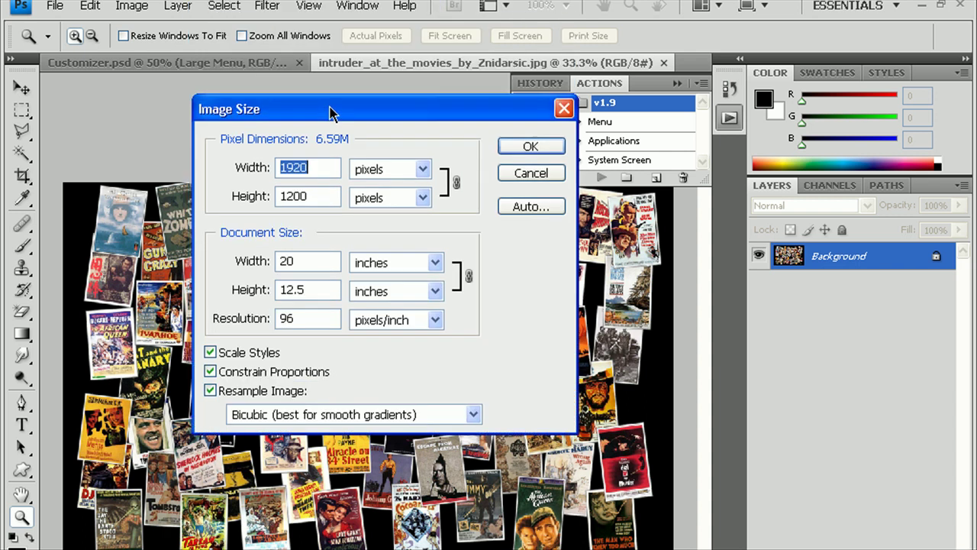
text(1280)
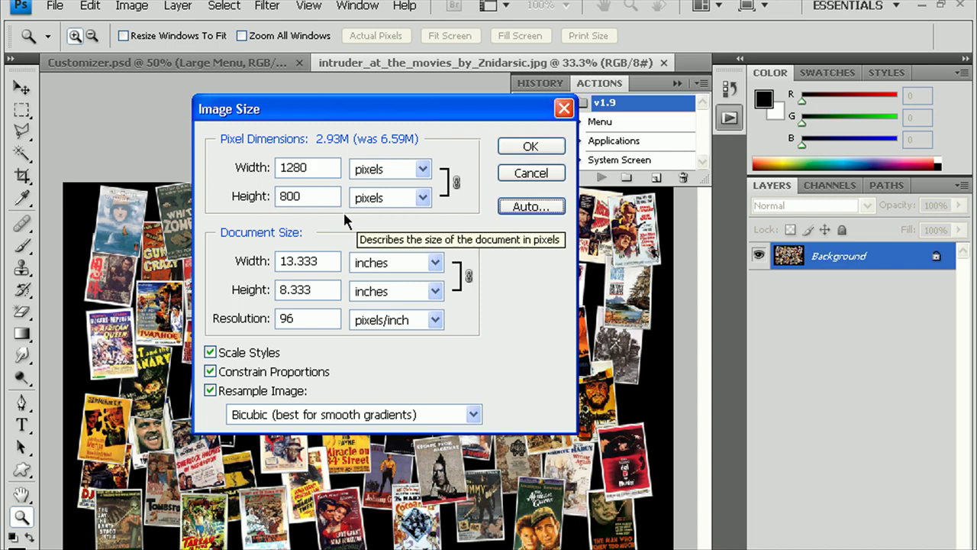
double_click(338, 198)
text(720)
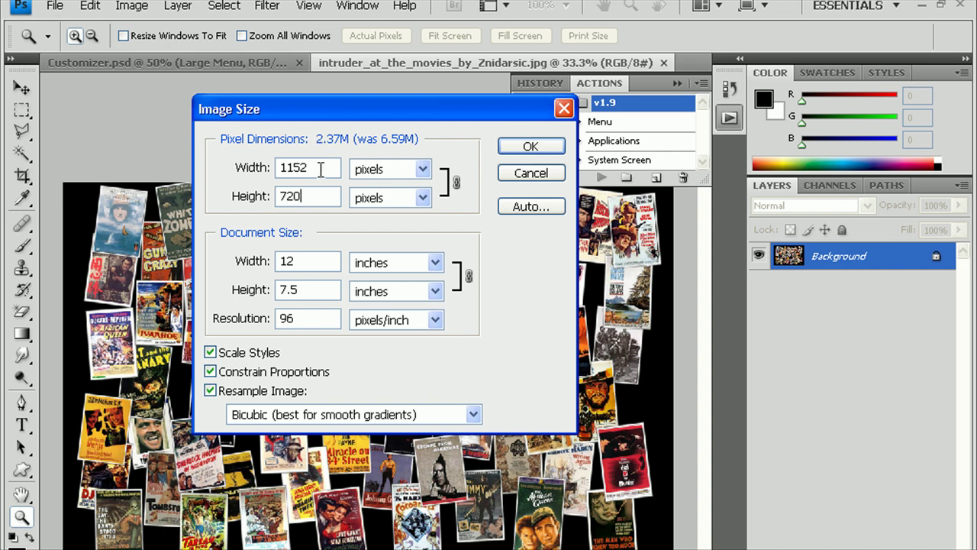
key(shift+Tab)
text(1280)
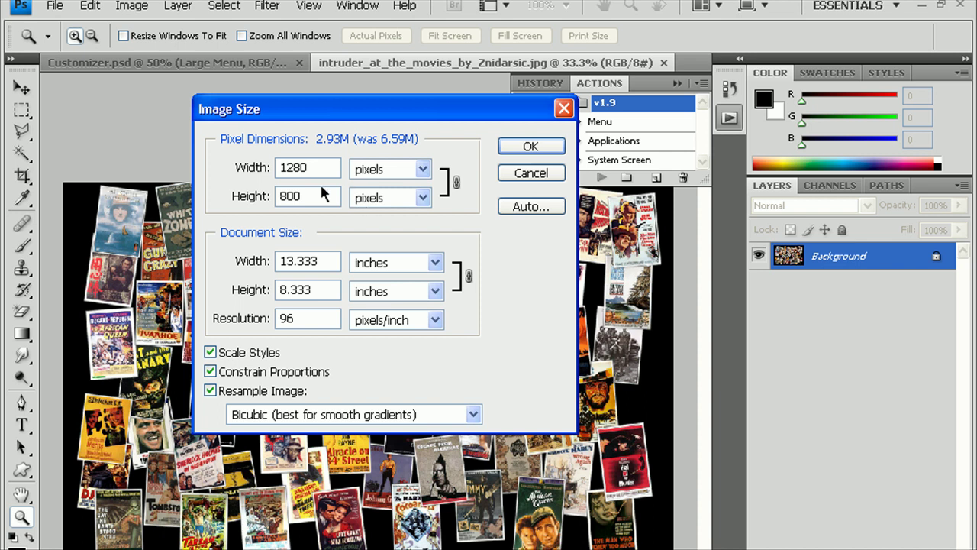
click(519, 149)
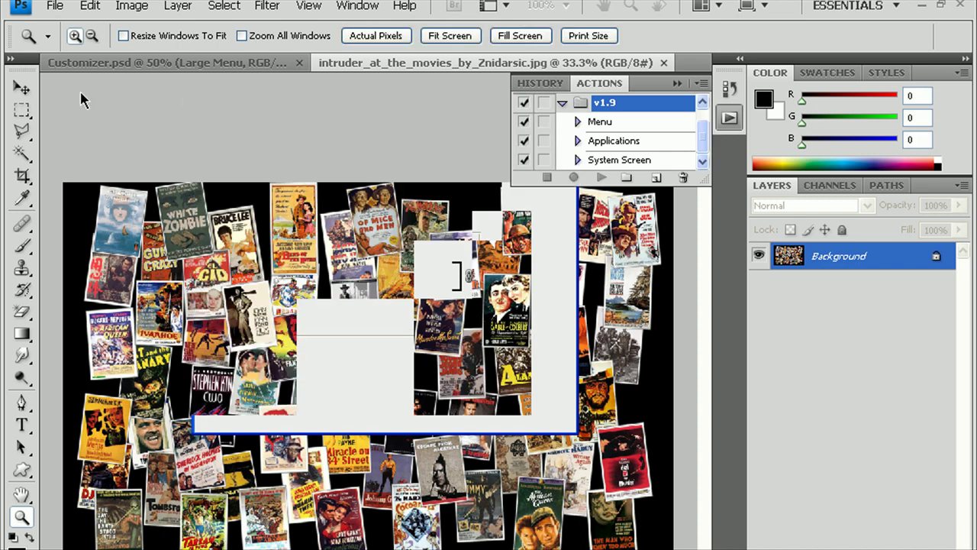
- Set the canvas height to 720 pixels, accepting the clipping prompt
click(126, 8)
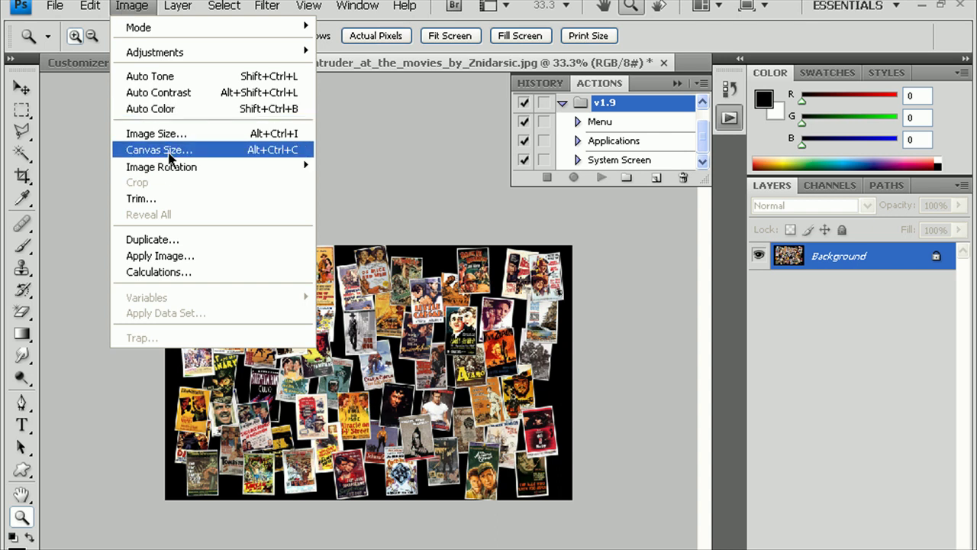
click(169, 152)
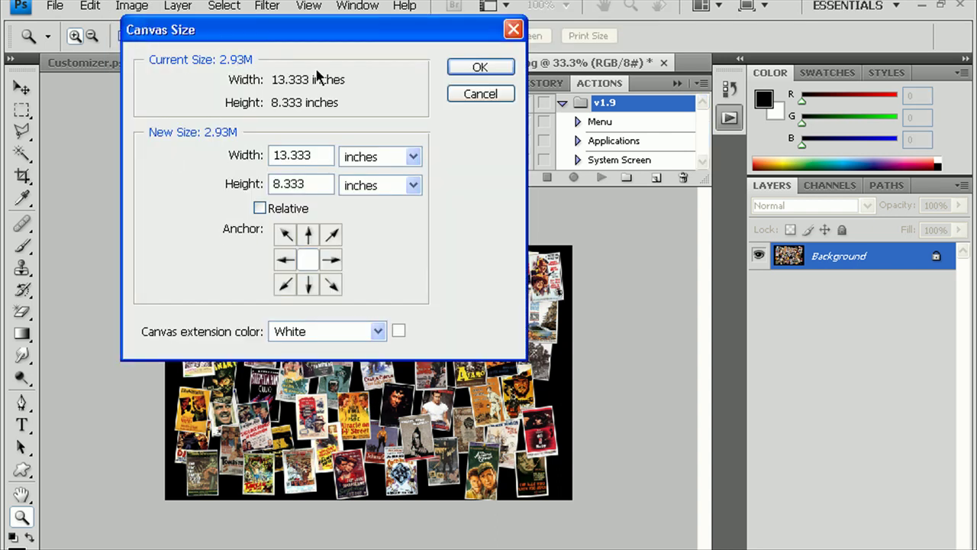
click(382, 156)
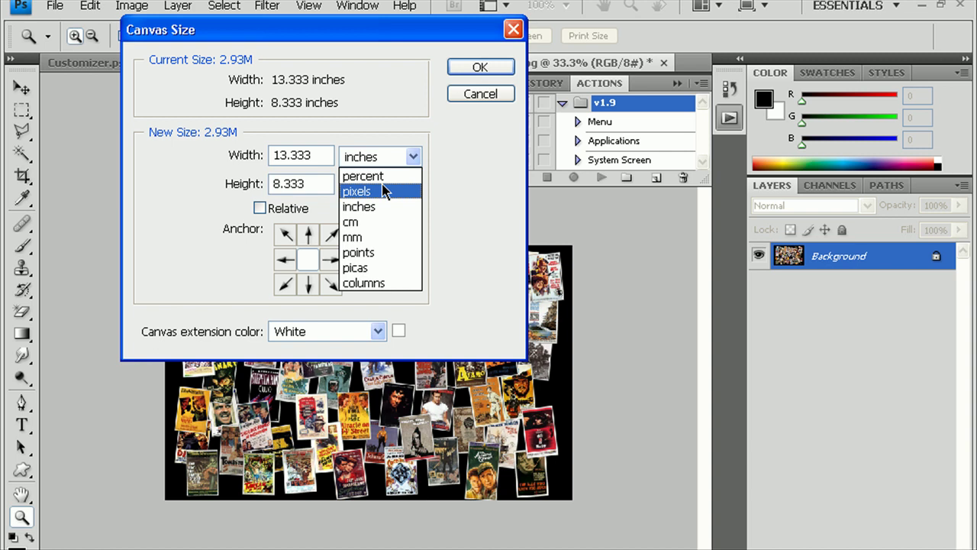
click(378, 192)
double_click(297, 183)
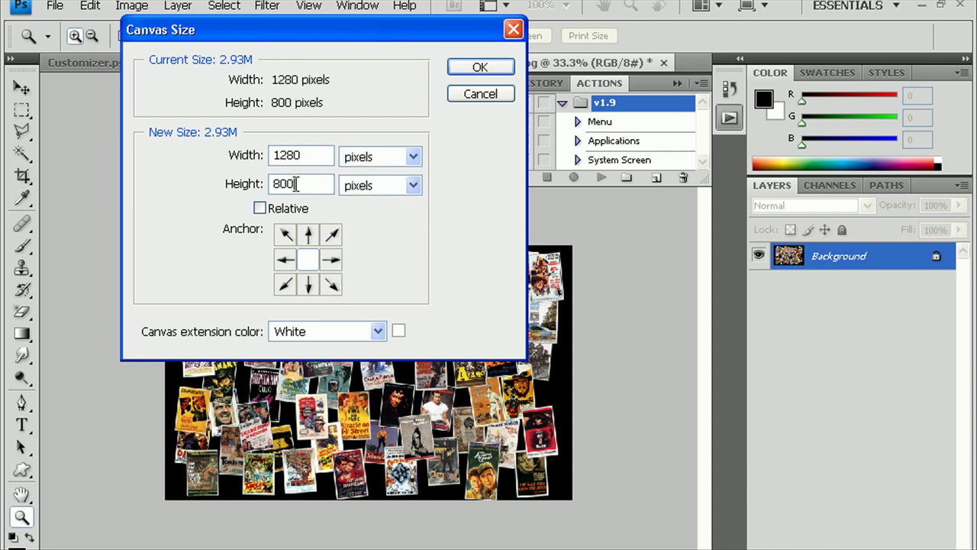
text(76)
key(BackSpace)
text(20)
key(BackSpace)
text(9)
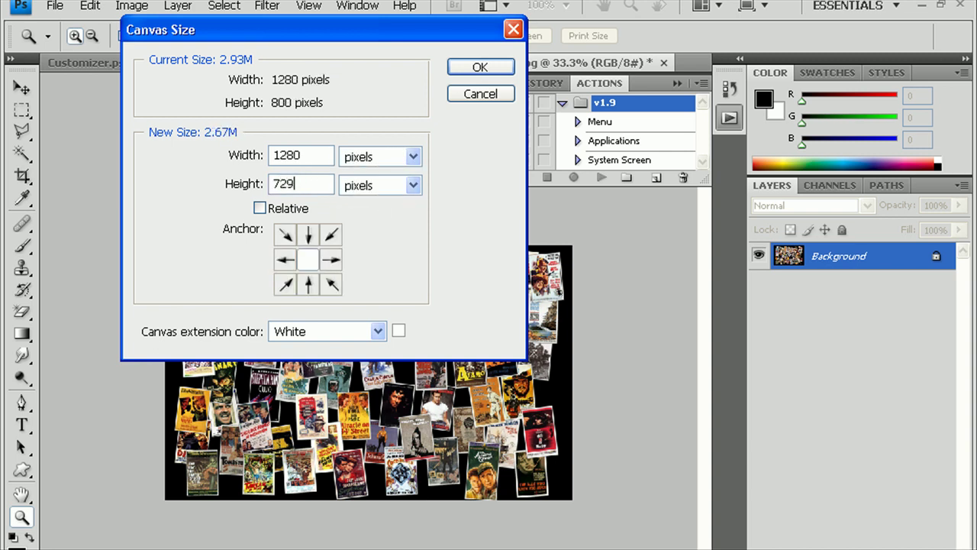
key(BackSpace)
text(0)
click(473, 68)
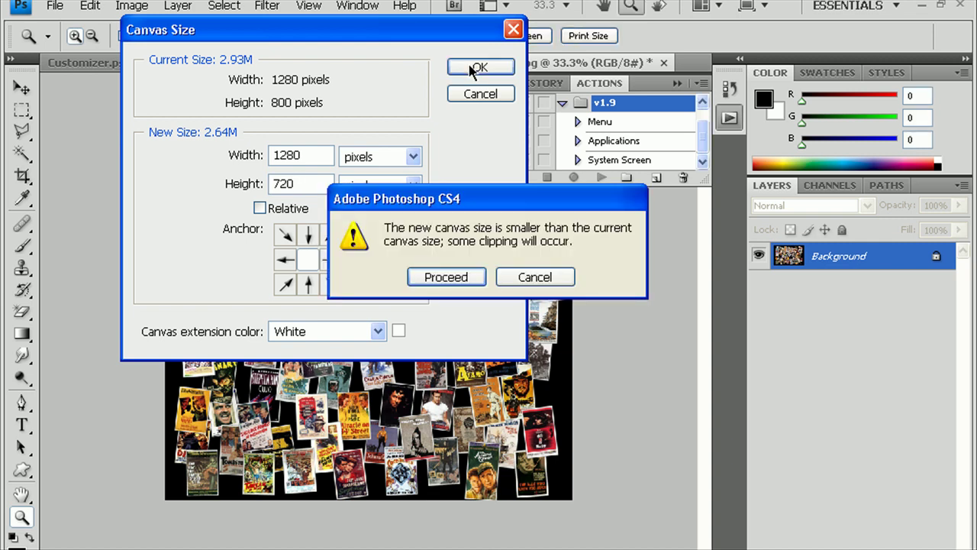
click(446, 277)
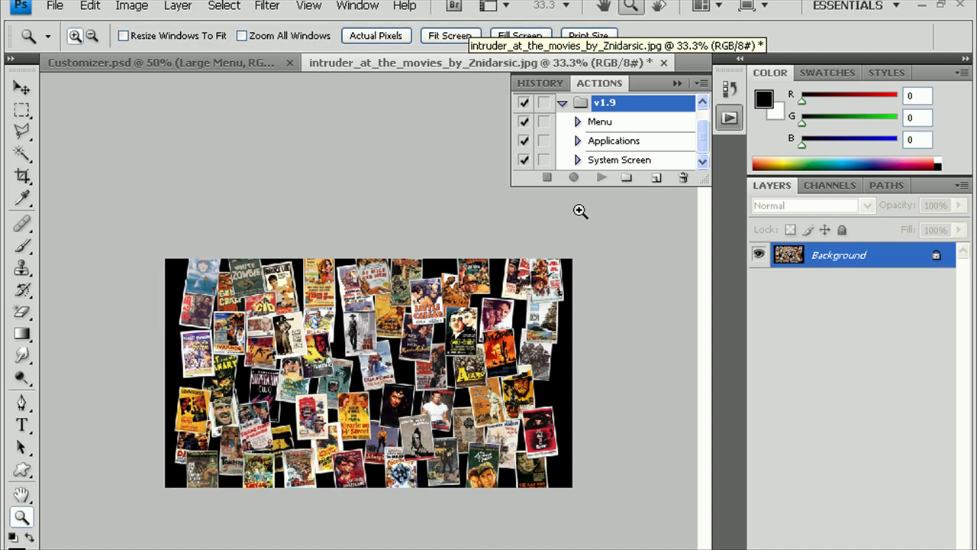
- Confirm in Image Size that the collage is now 1280 × 720
click(139, 6)
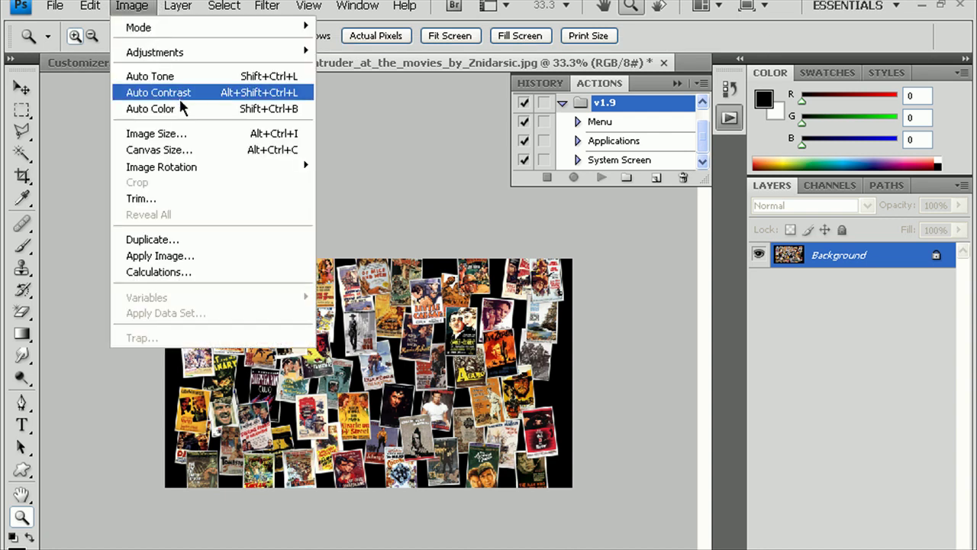
click(183, 134)
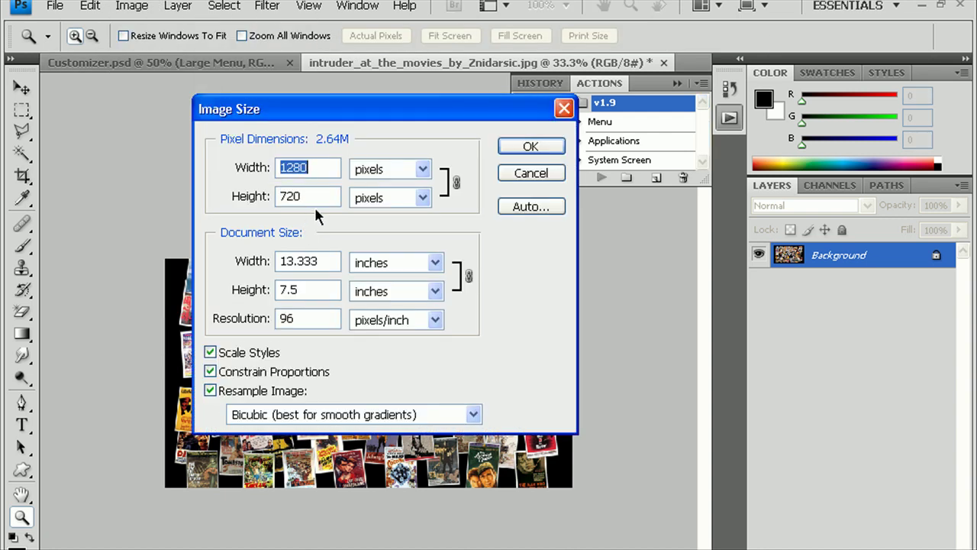
click(531, 146)
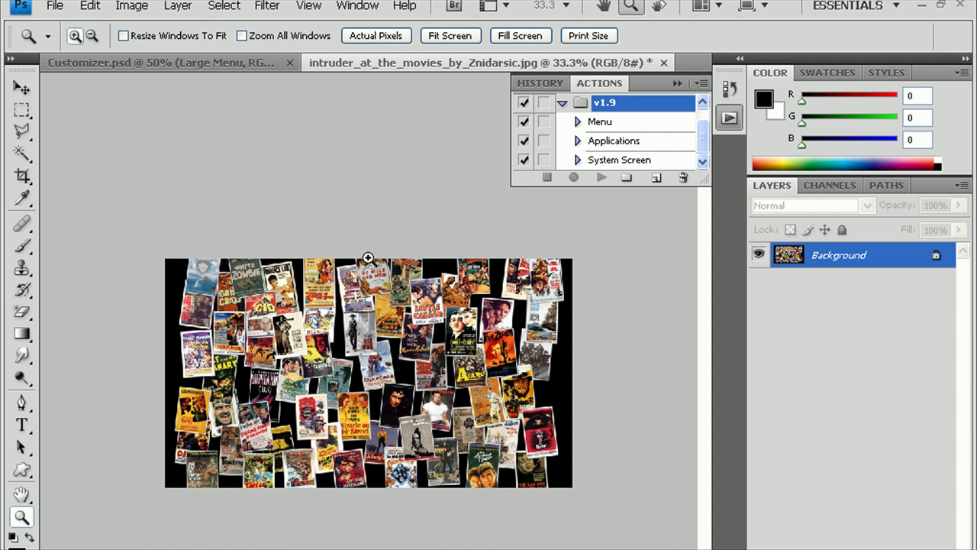
- Copy the whole poster collage and paste it into Customizer.psd above the background layer
click(177, 6)
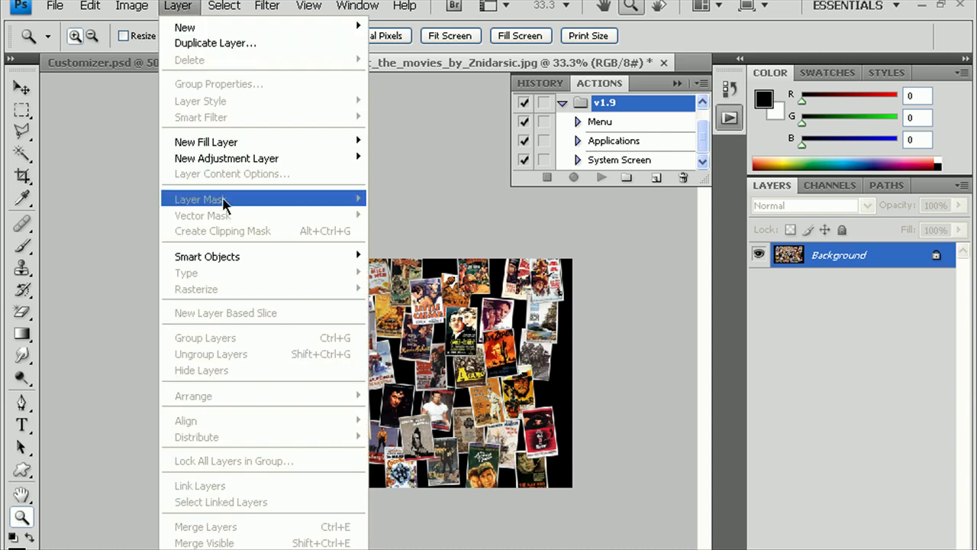
click(223, 25)
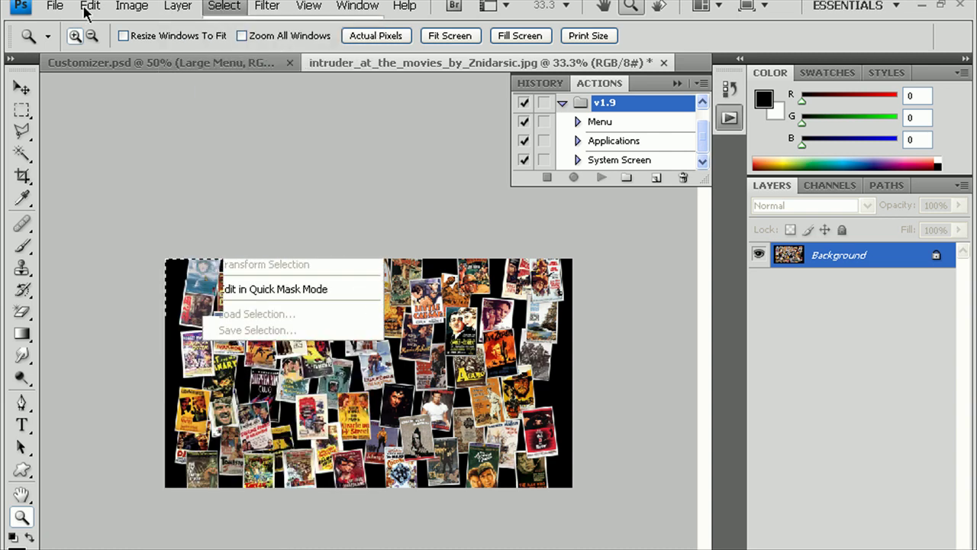
click(88, 7)
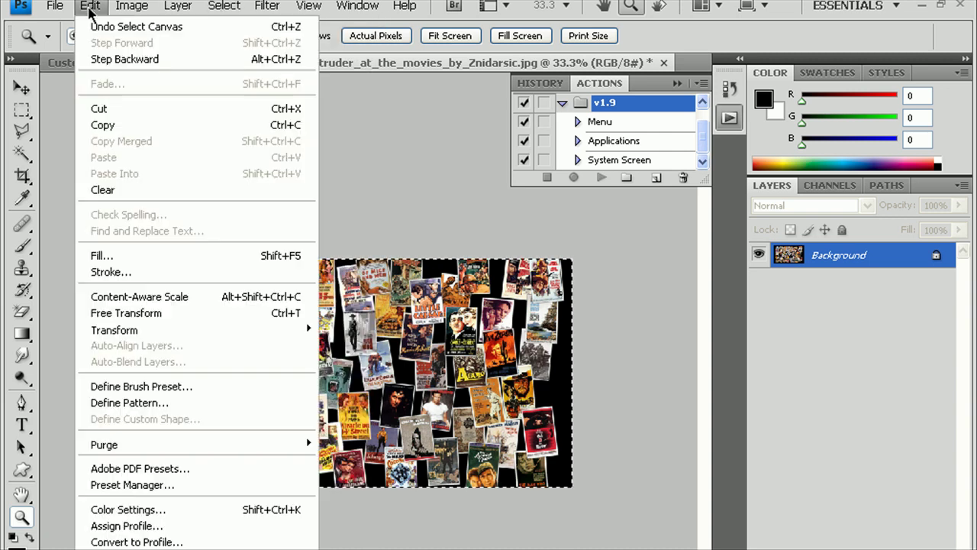
click(107, 133)
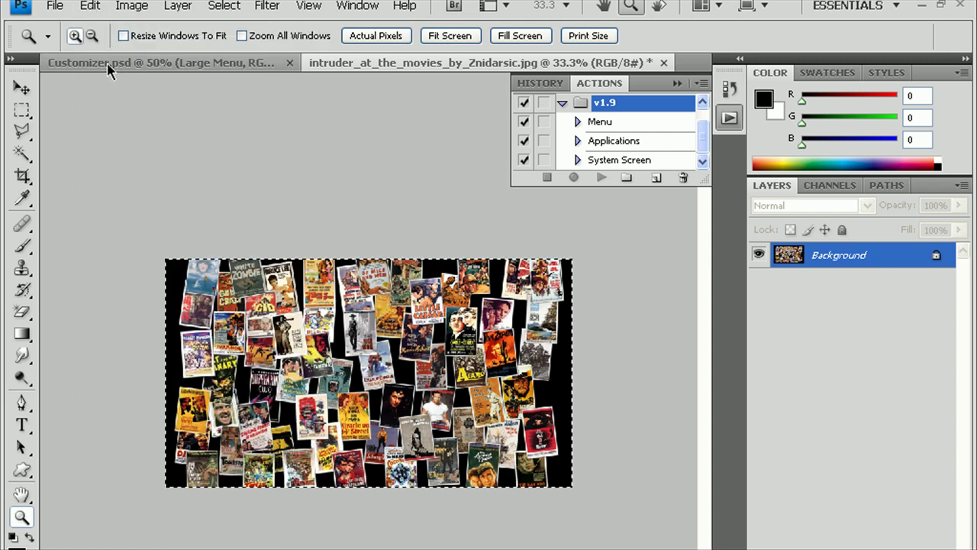
click(107, 65)
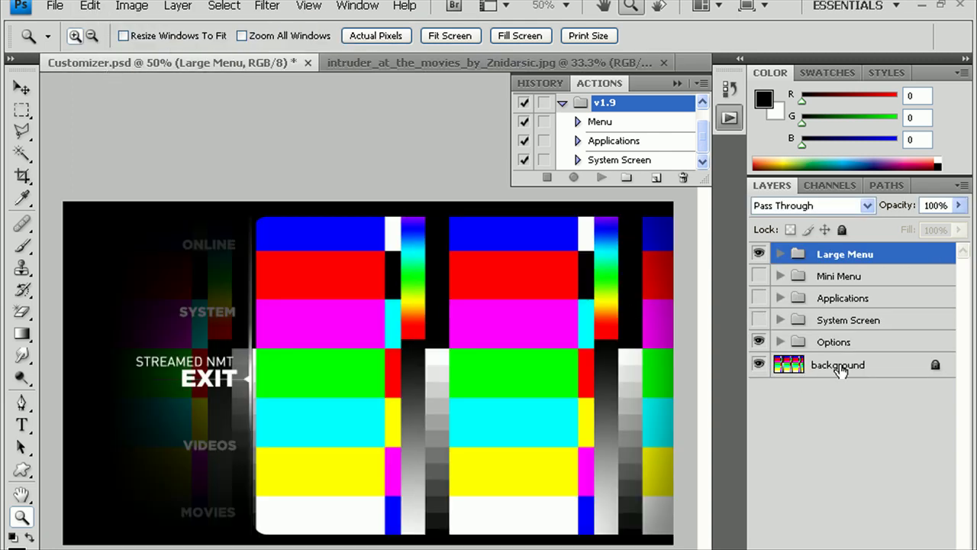
click(861, 367)
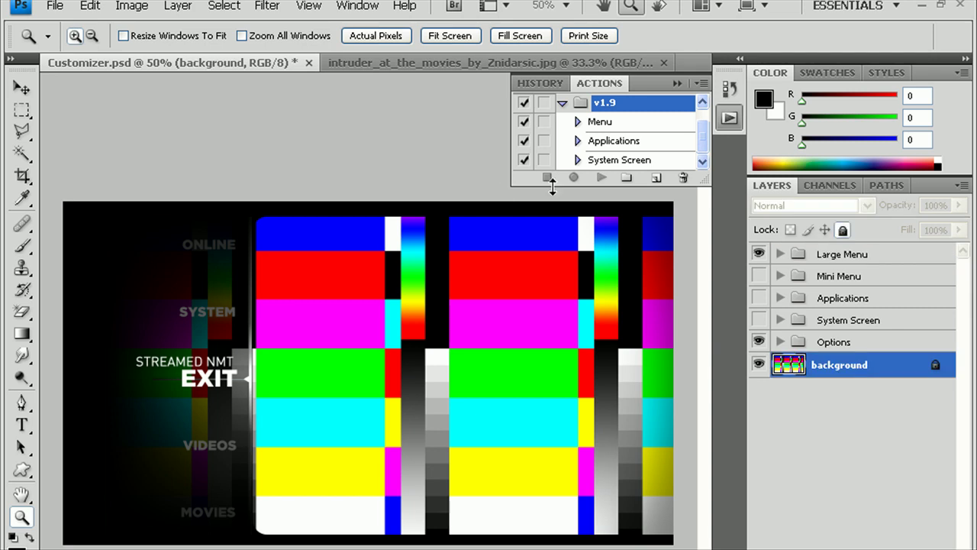
click(108, 6)
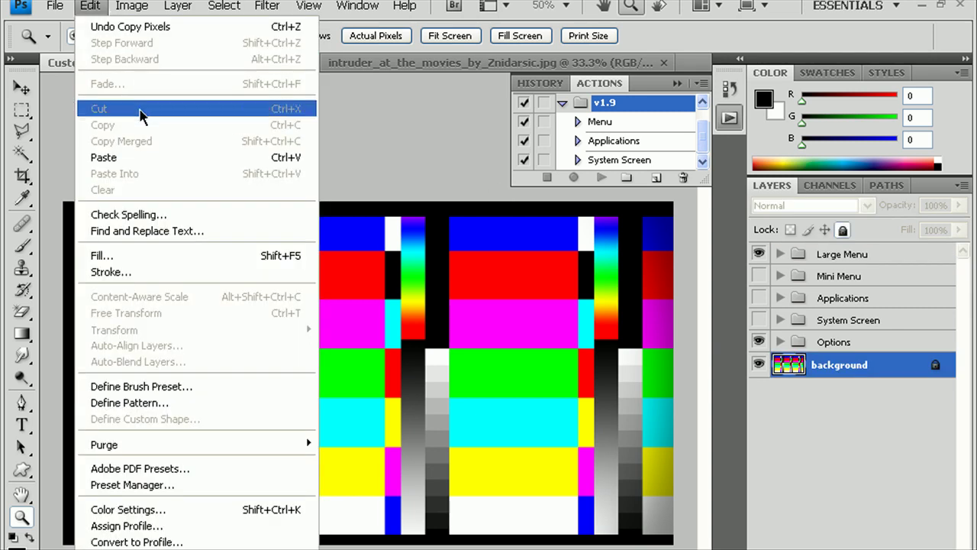
click(145, 157)
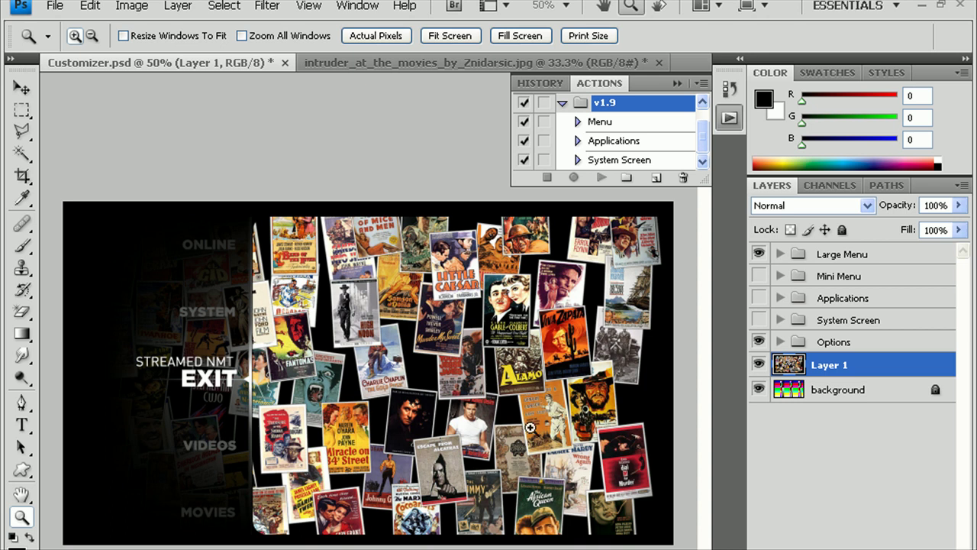
- Close the collage JPEG without saving changes
click(418, 71)
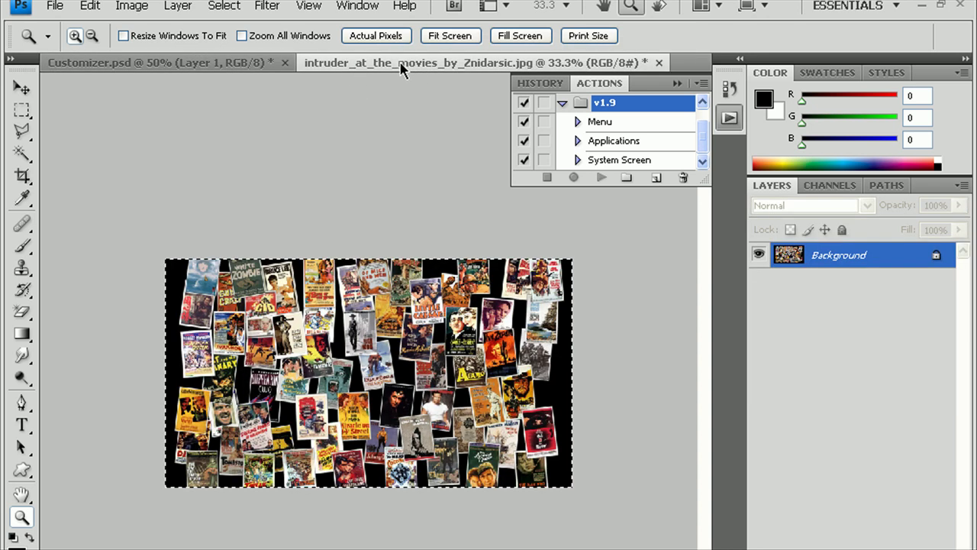
click(659, 63)
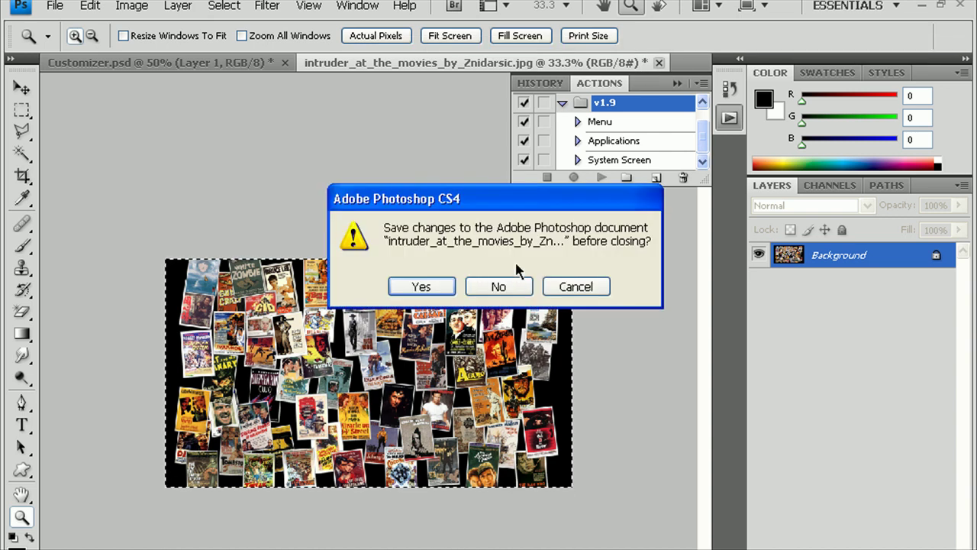
click(500, 286)
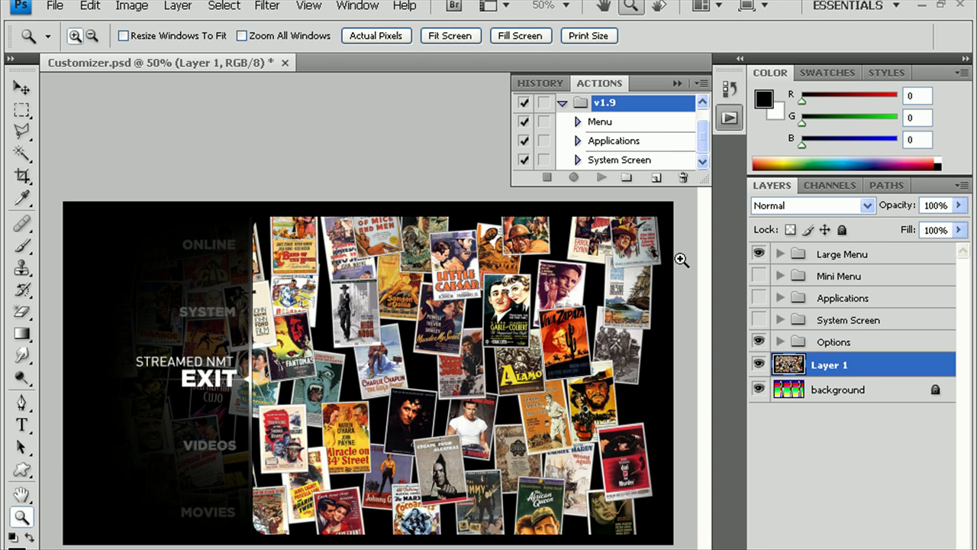
- Relabel the top two menu items as SYSTEM and EXIT with the Type tool
click(779, 254)
click(779, 254)
click(22, 426)
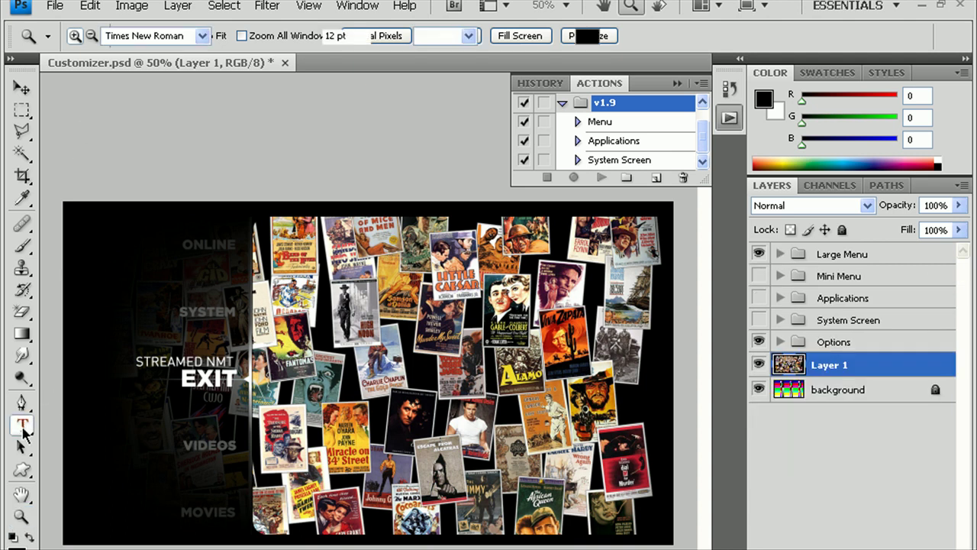
click(204, 241)
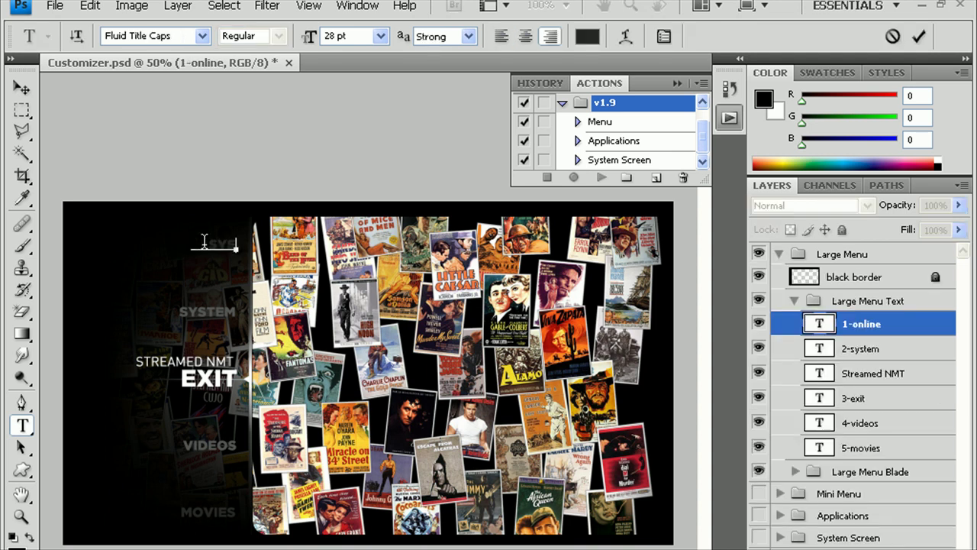
click(920, 37)
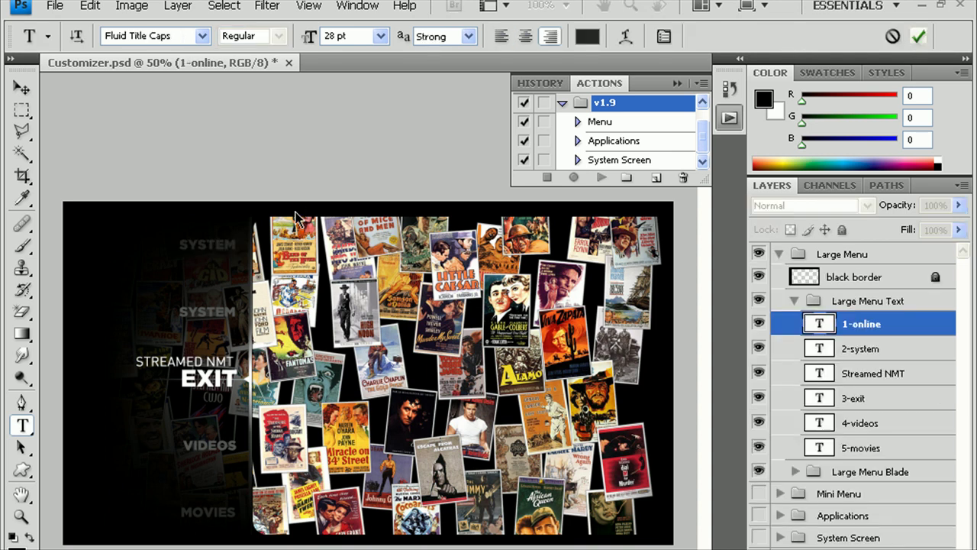
click(215, 309)
key(ctrl+a)
text(EXIT)
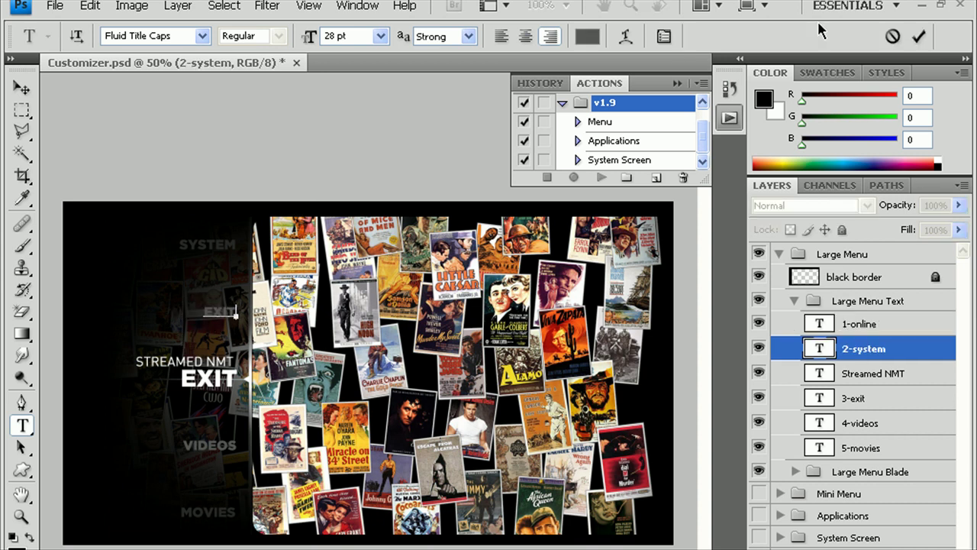
click(921, 35)
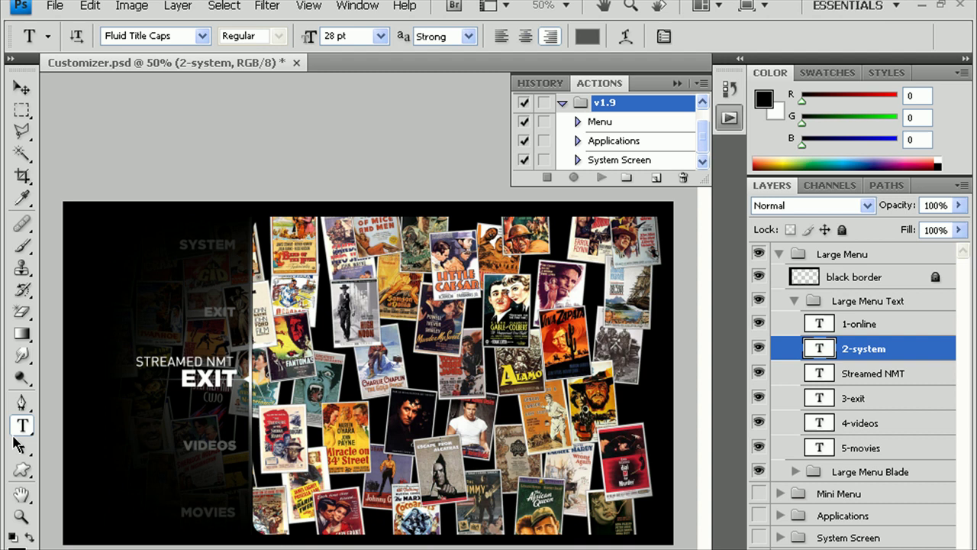
- Retype the next three menu labels as VIDEOS, MOVIES and MUSIC
click(192, 385)
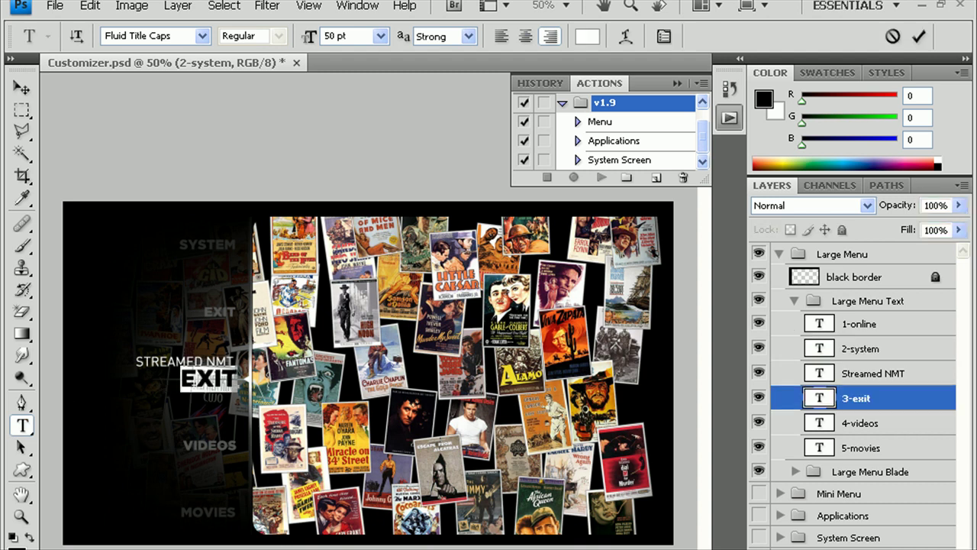
key(ctrl+a)
text(VIDEOS)
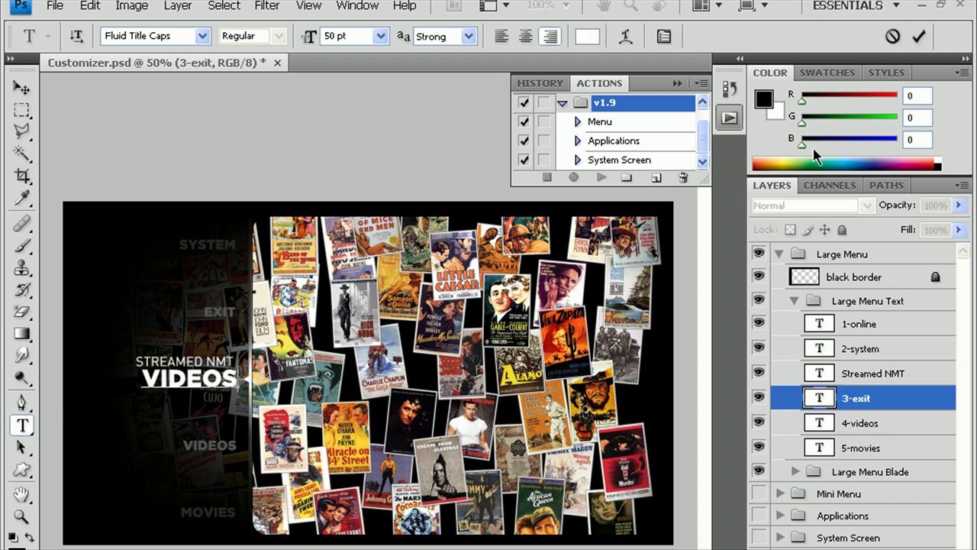
click(921, 35)
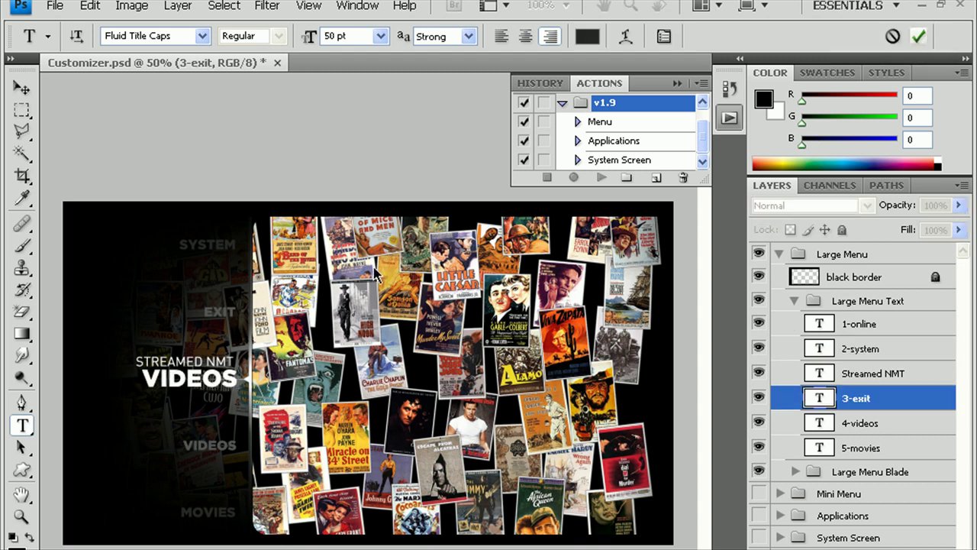
click(219, 441)
key(ctrl+a)
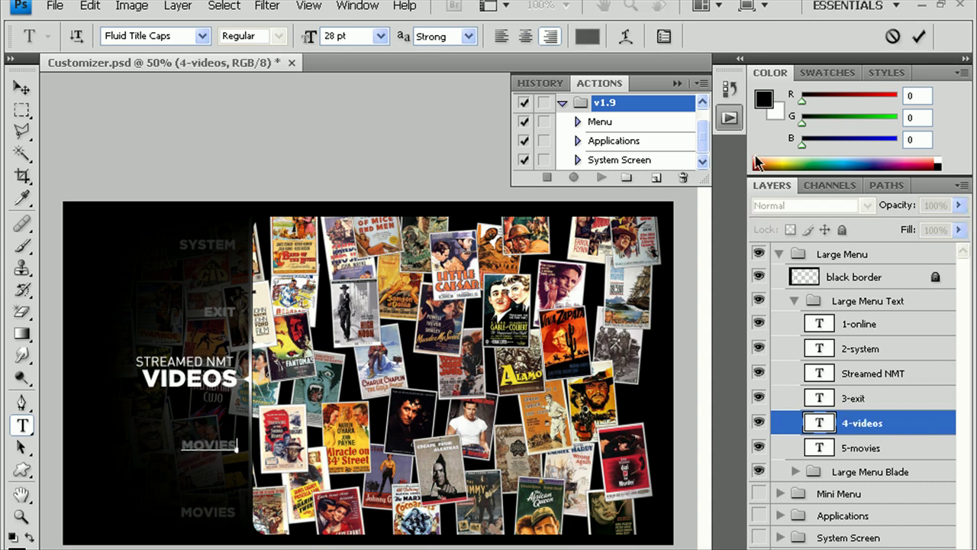
text(MOVIES)
click(922, 37)
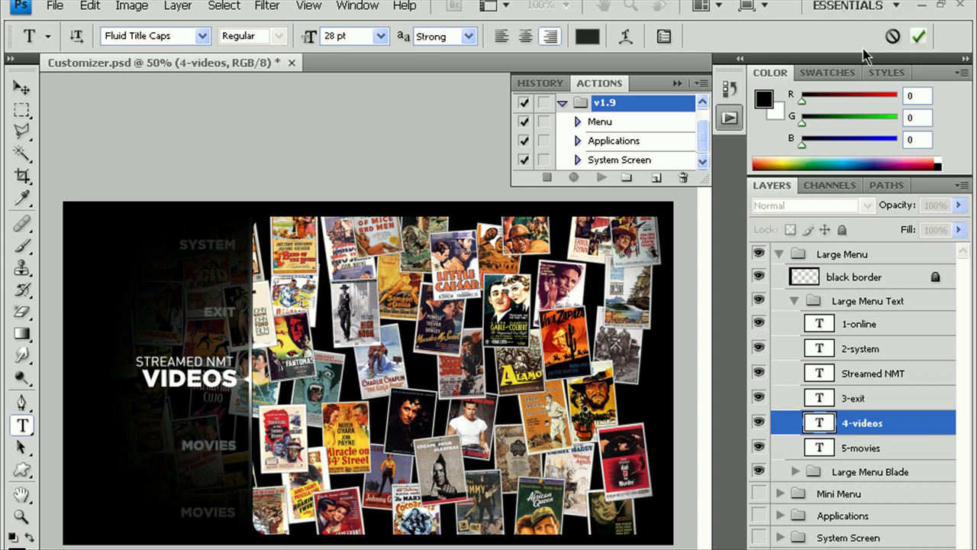
click(206, 510)
key(ctrl+a)
text(MUSI)
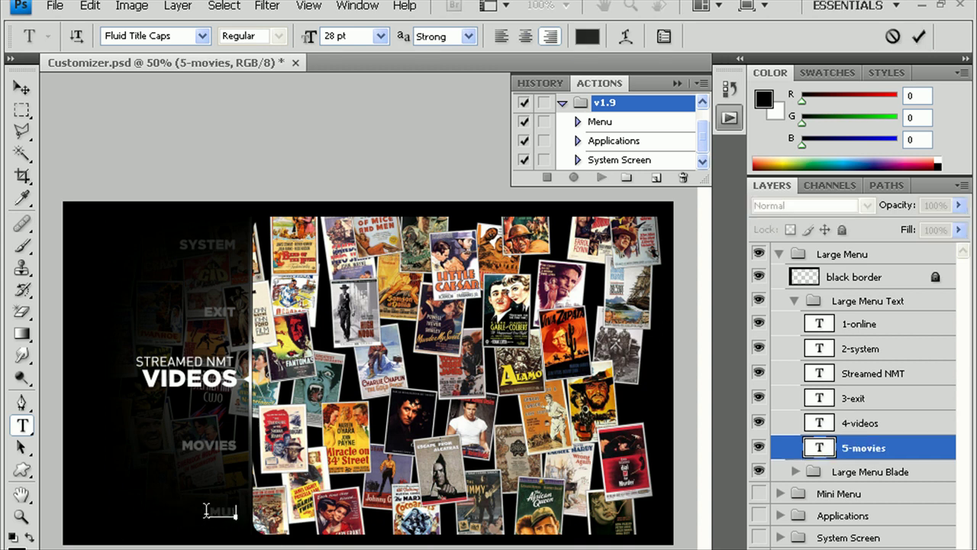
text(C)
- Commit MUSIC, then change the STREAMED NMT caption above VIDEOS to WATCH YOUR
click(918, 36)
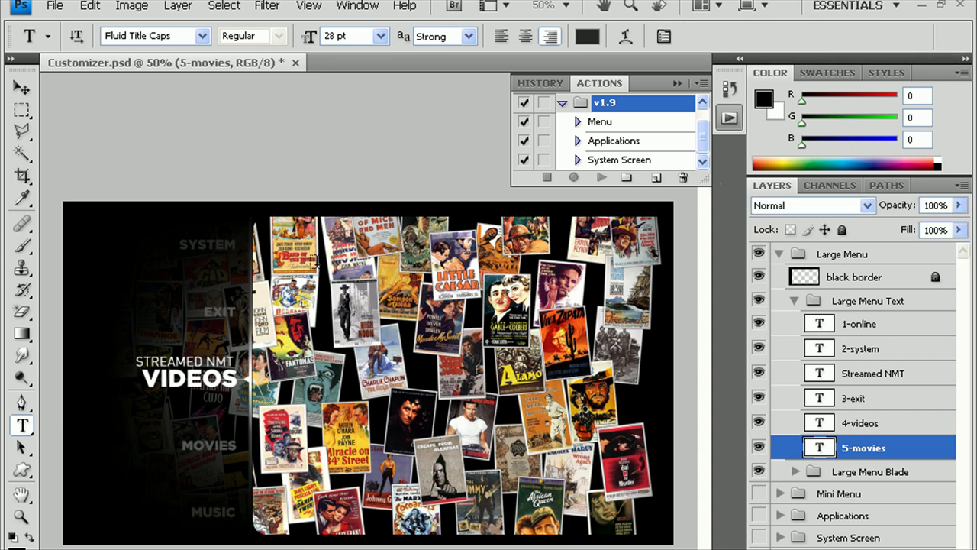
click(217, 355)
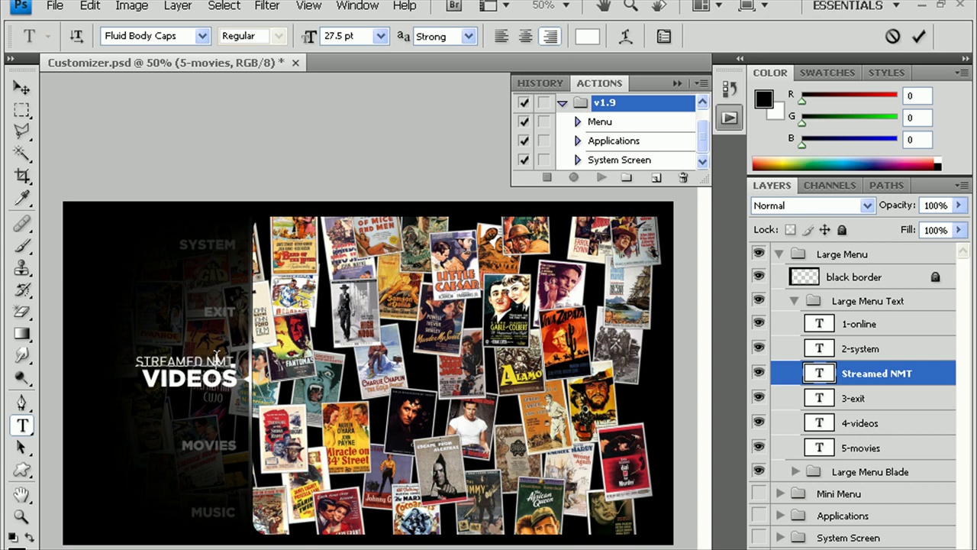
triple_click(218, 355)
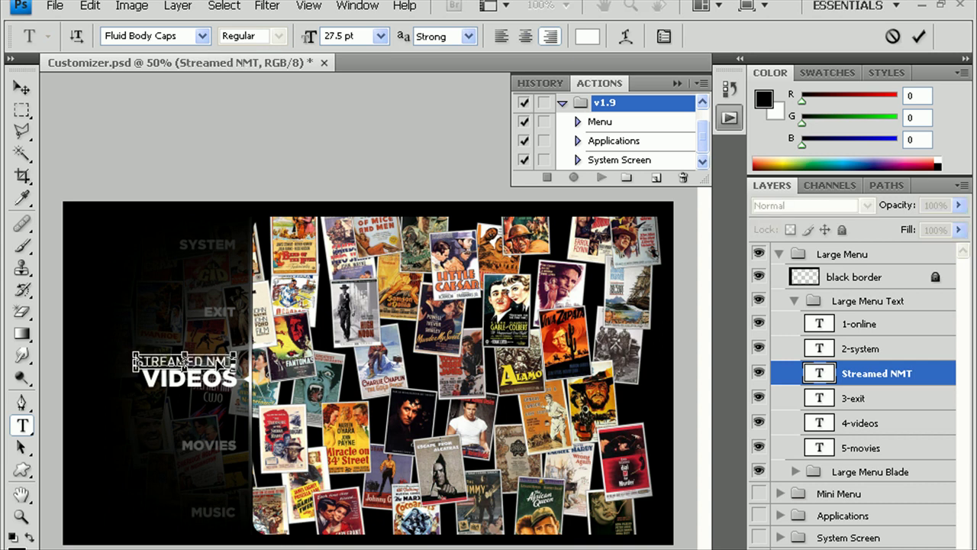
text(WATCH YOUR)
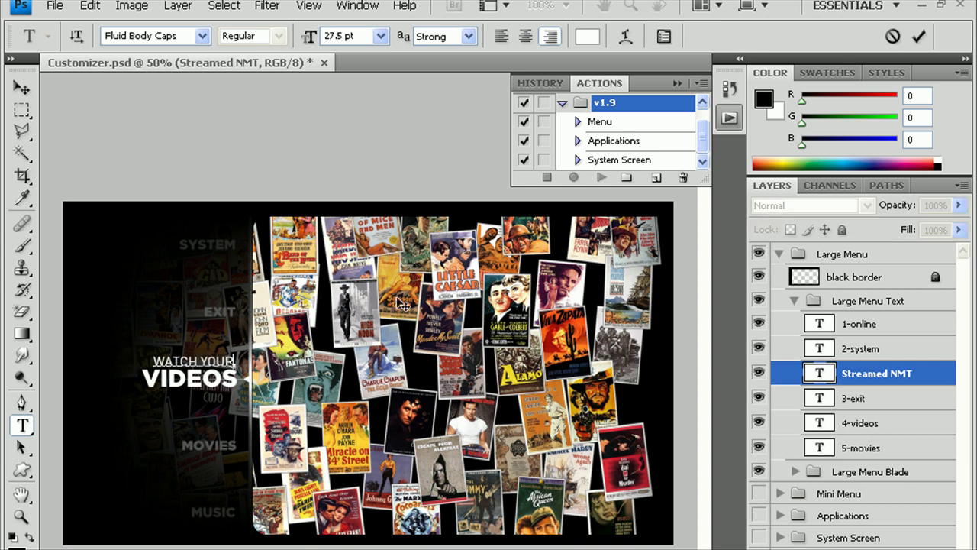
click(920, 36)
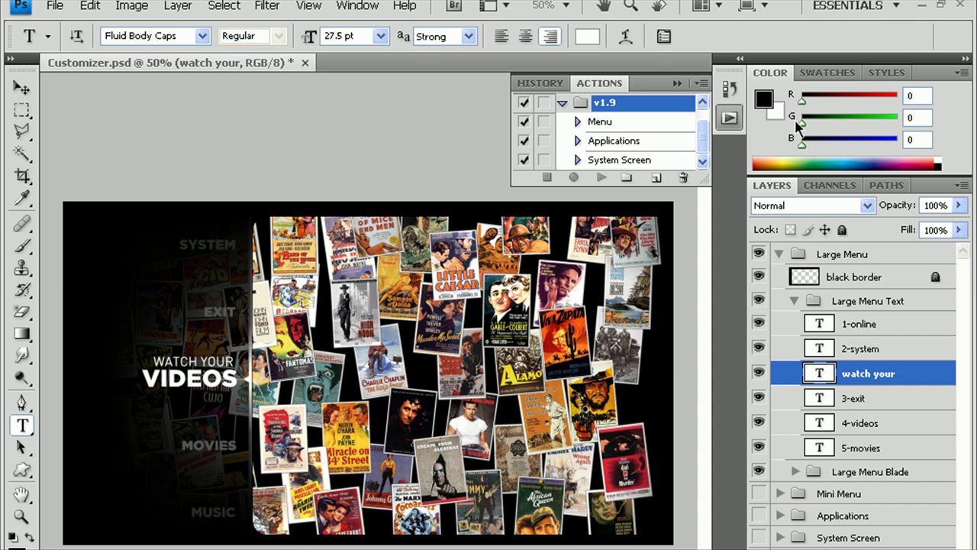
- With no layers selected, play the Menu action and switch to the wide collage document
click(605, 126)
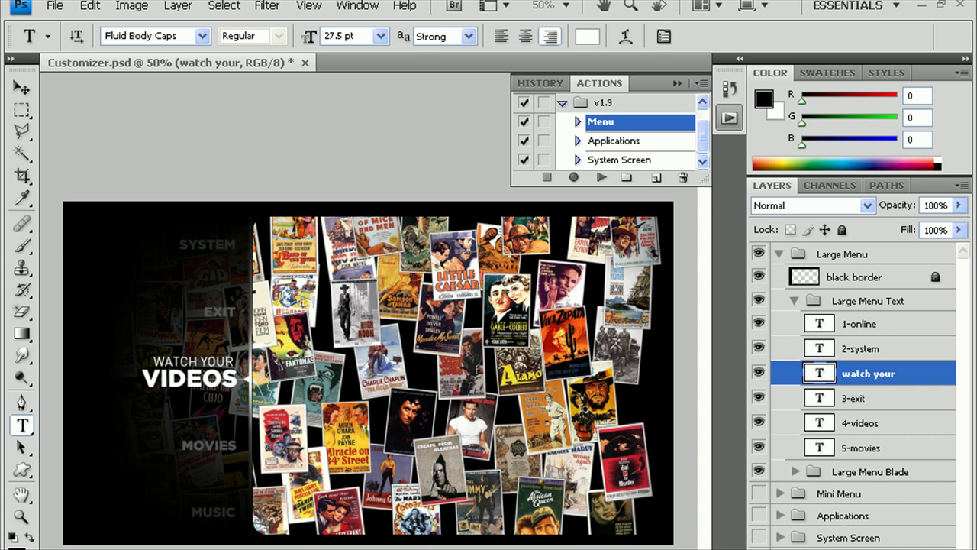
ctrl+click(816, 373)
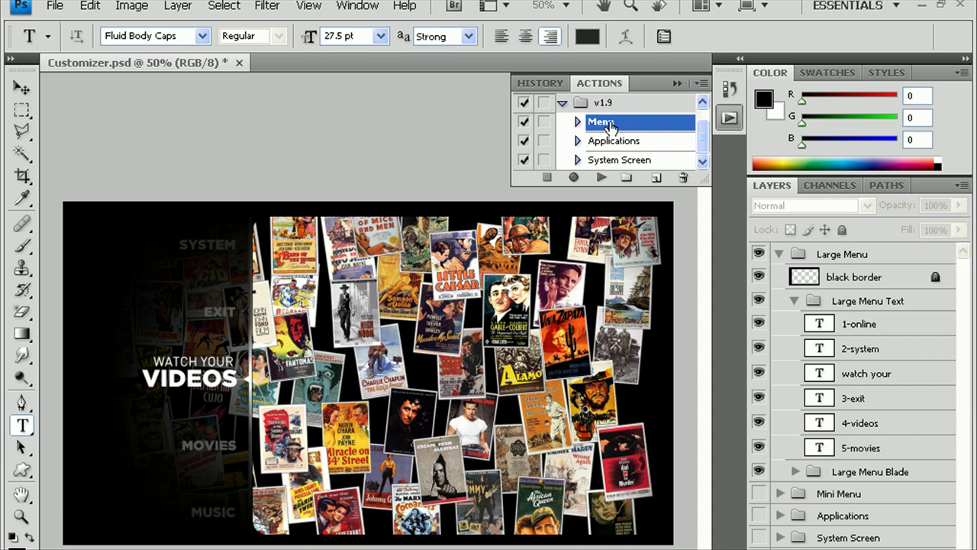
click(601, 177)
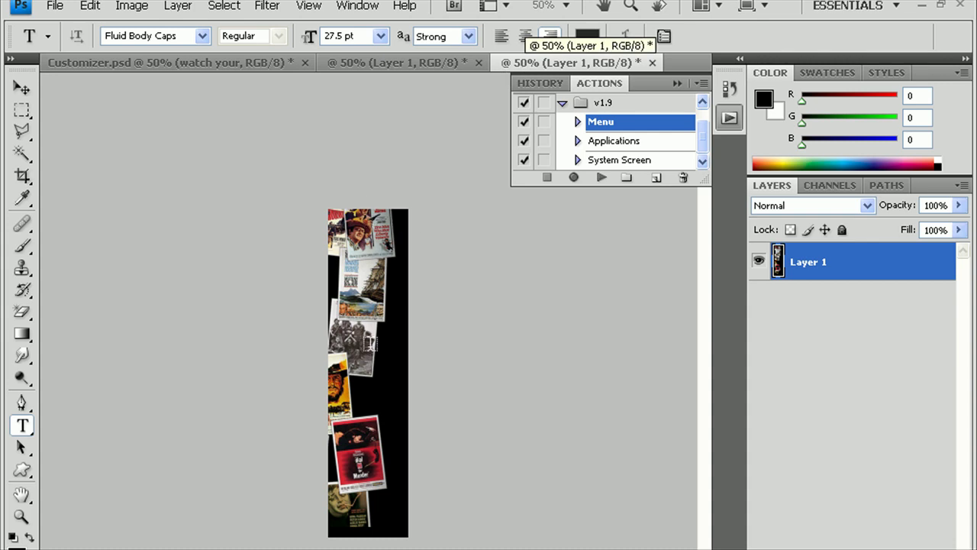
click(379, 65)
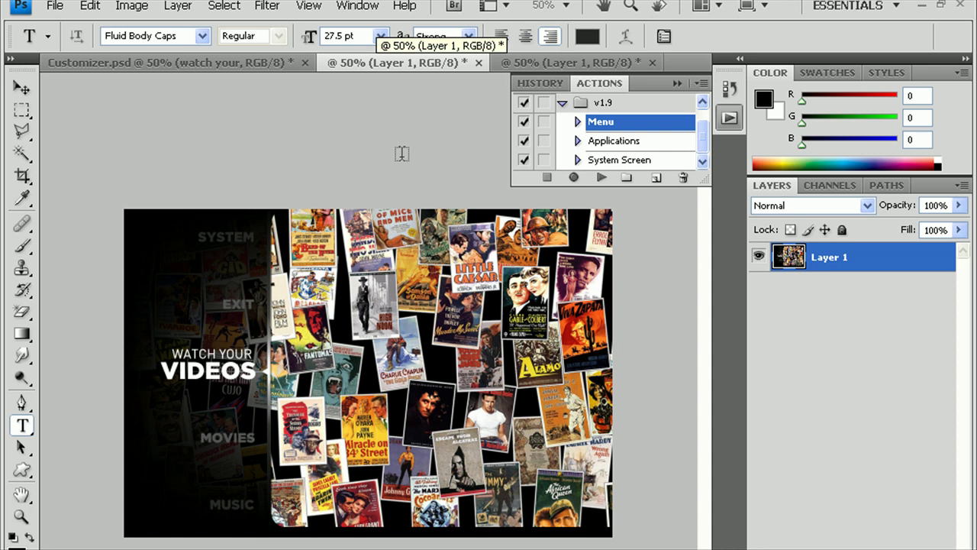
- Save the collage as videosl.jpg at maximum JPEG quality, then close it without saving
click(54, 6)
click(109, 236)
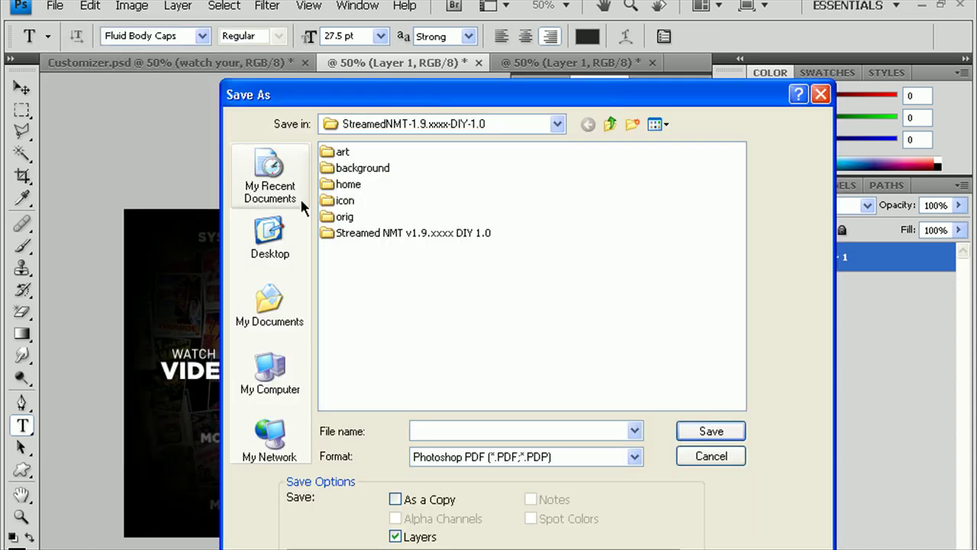
drag(434, 87, 425, 57)
text(videosl.)
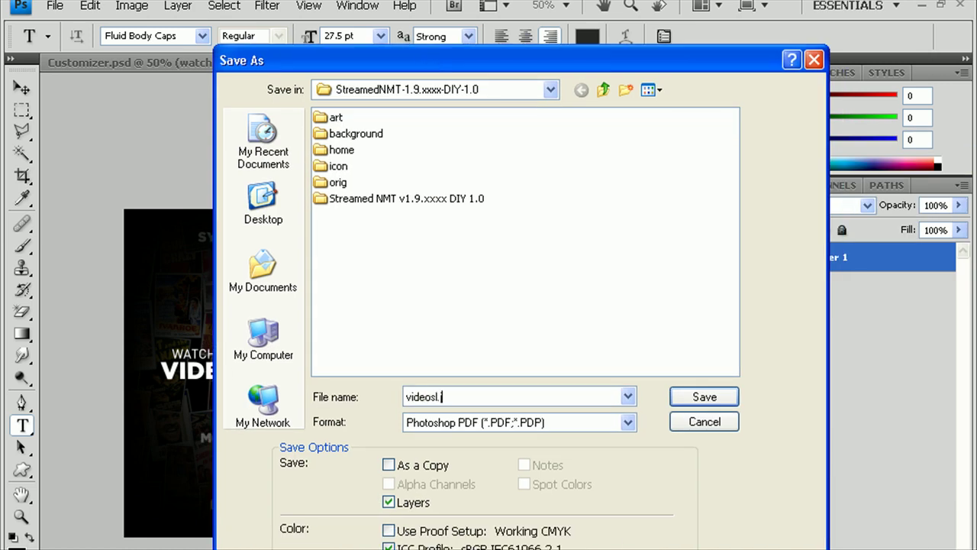
text(jpg)
key(Tab)
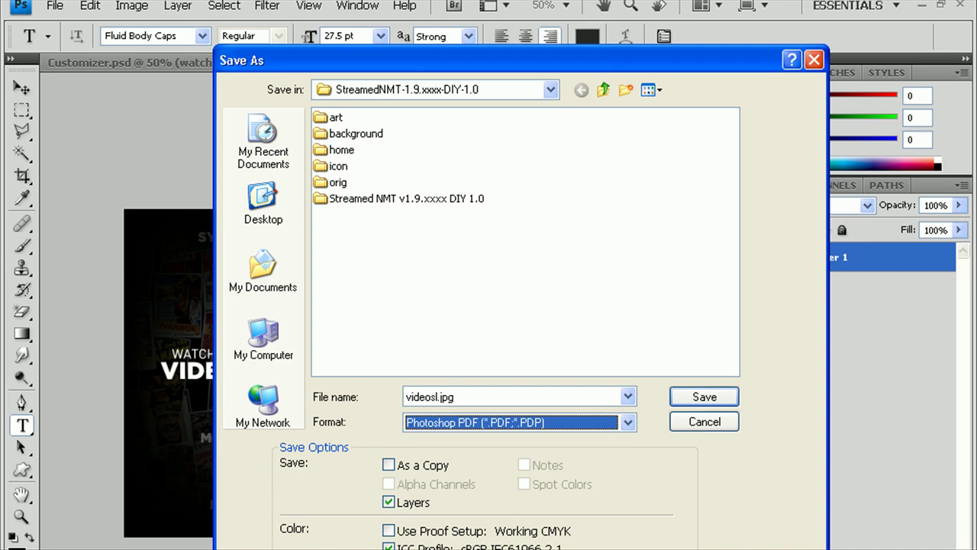
key(j)
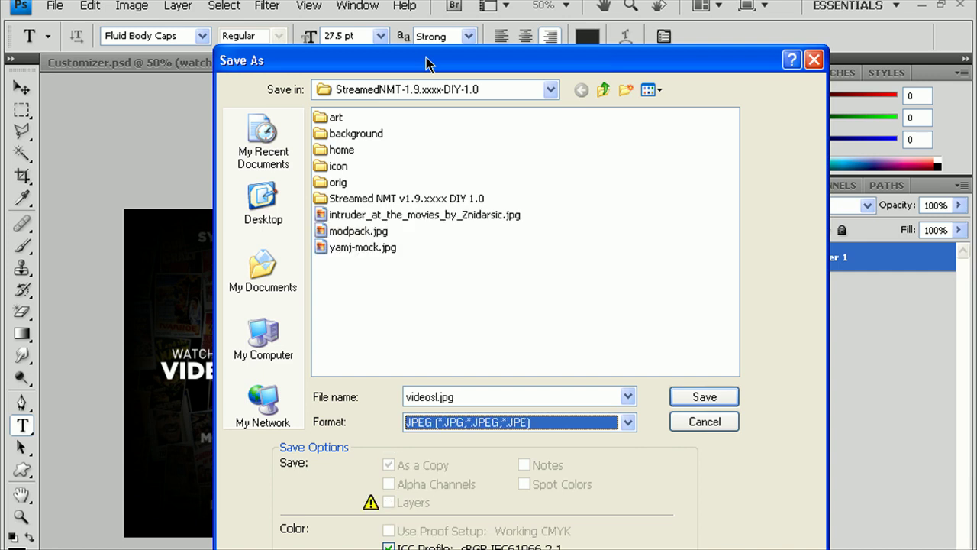
click(683, 397)
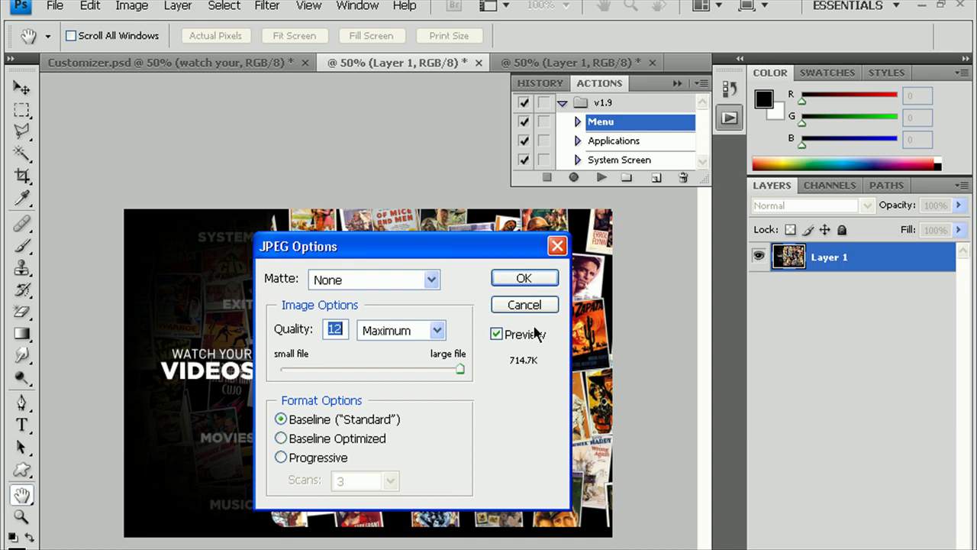
key(Return)
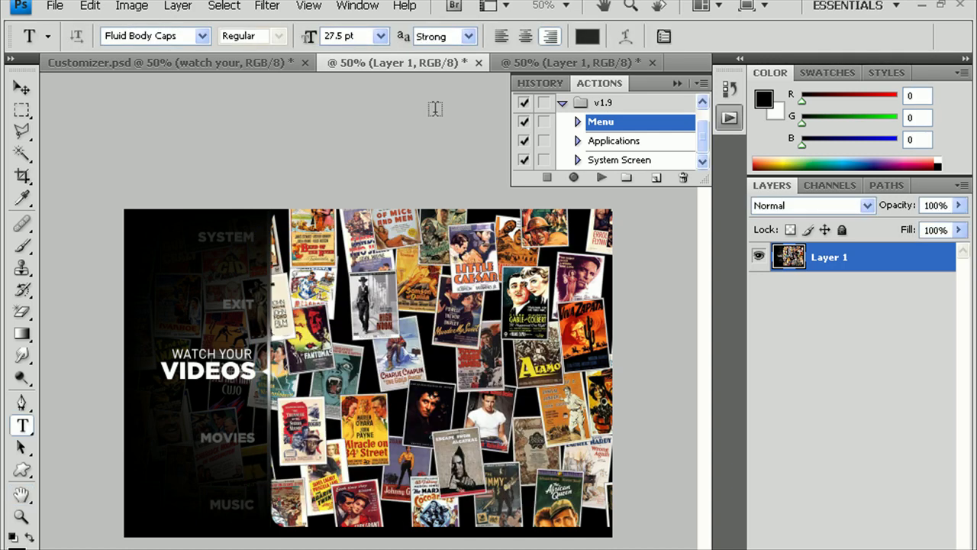
click(477, 65)
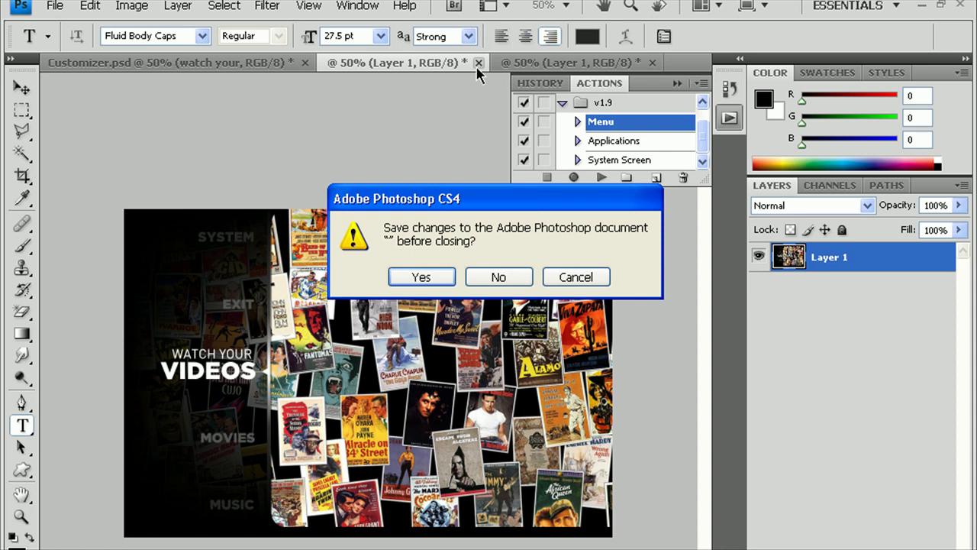
key(n)
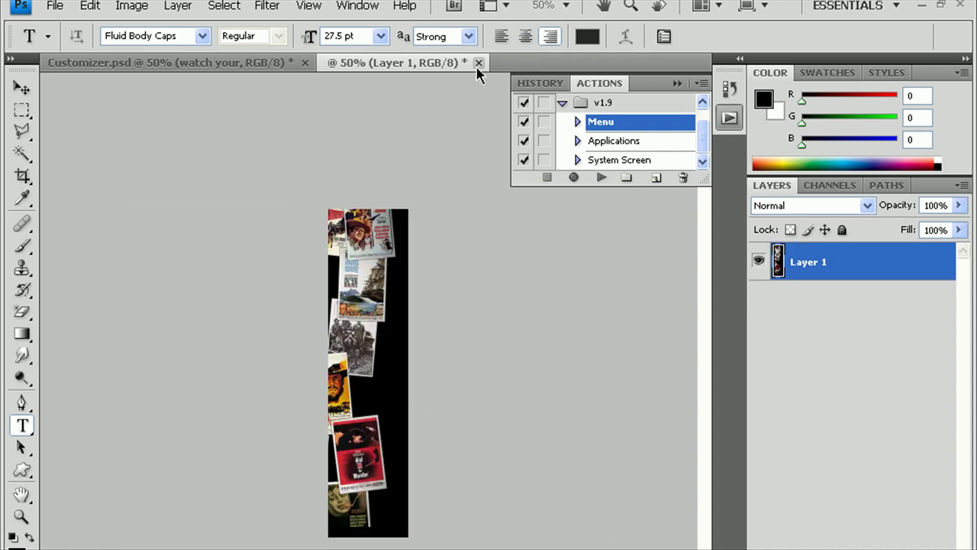
- Save the narrow poster strip as videosr JPEG, then close it without saving changes
click(55, 8)
click(102, 238)
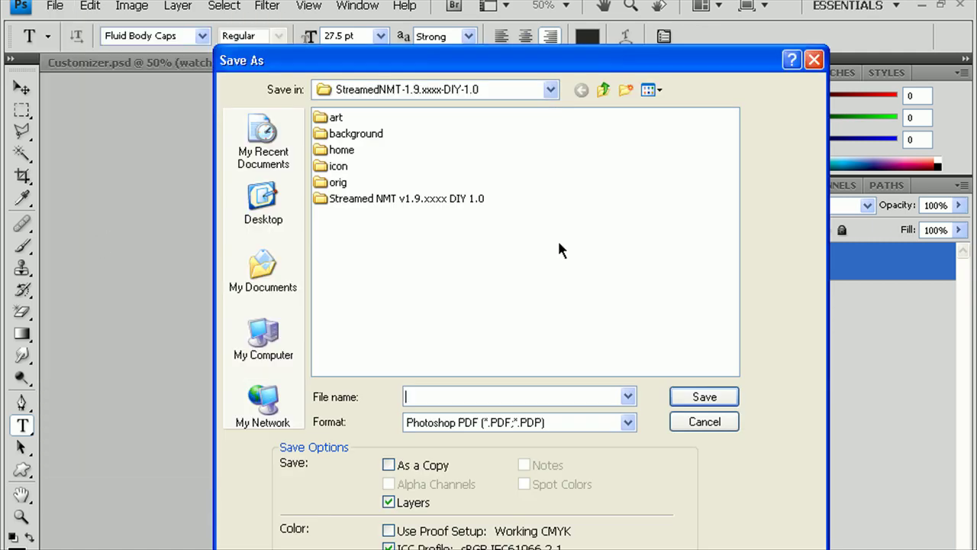
text(videosr.jpg)
key(Tab)
key(j)
key(Return)
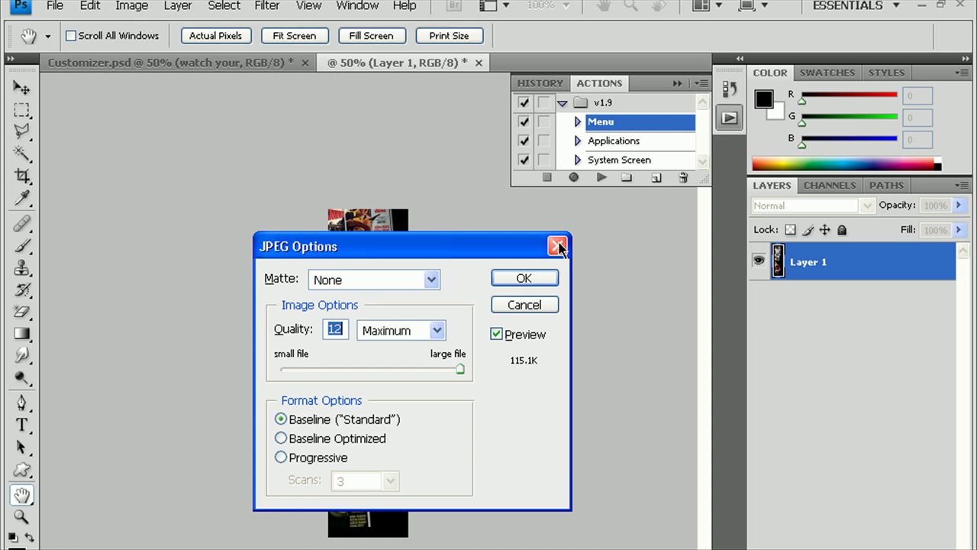
click(557, 246)
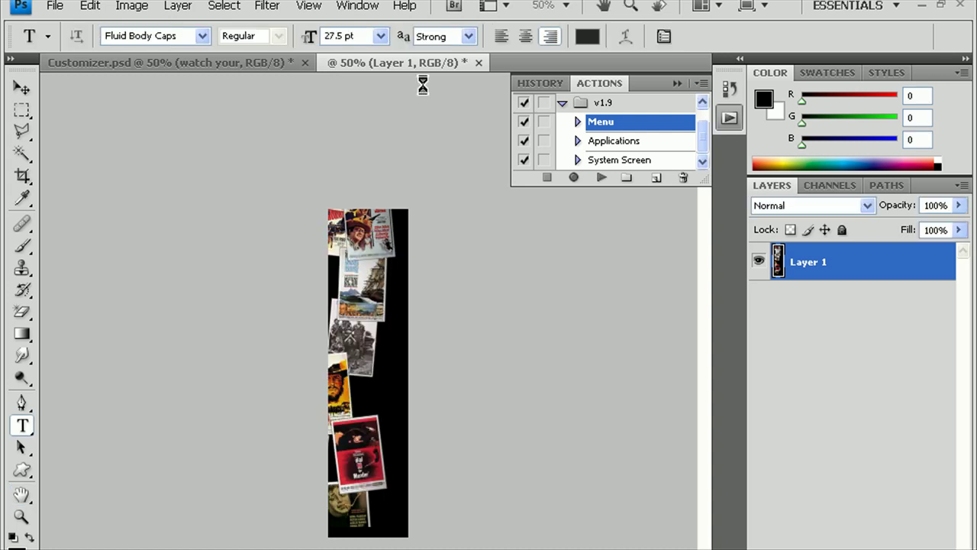
click(479, 63)
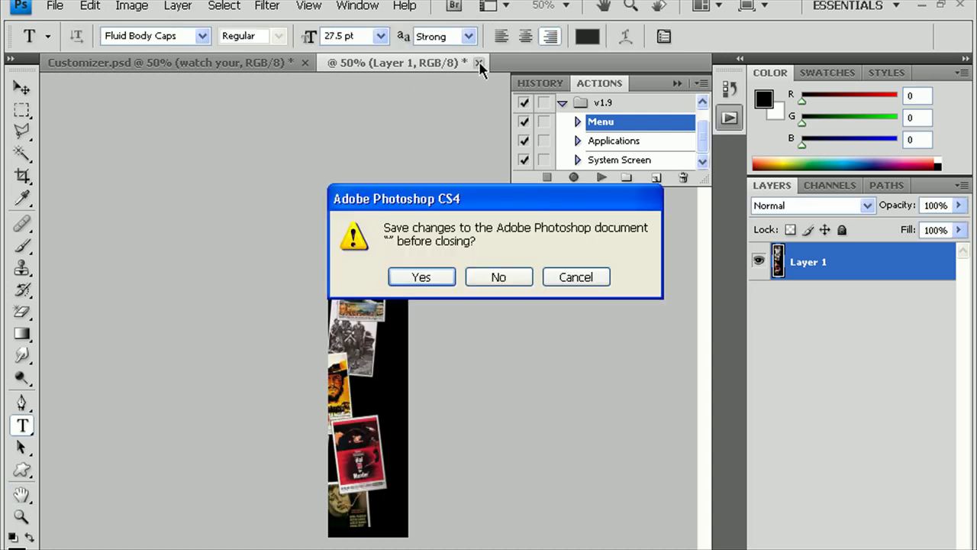
click(498, 278)
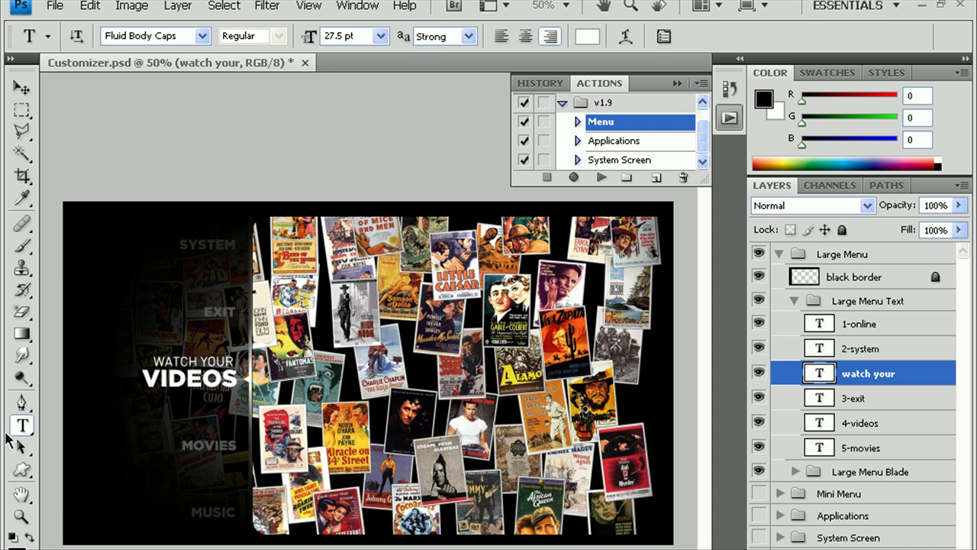
- Retype the MOVIES label as MUSIC and the lower MUSIC label as PICTURES
double_click(220, 447)
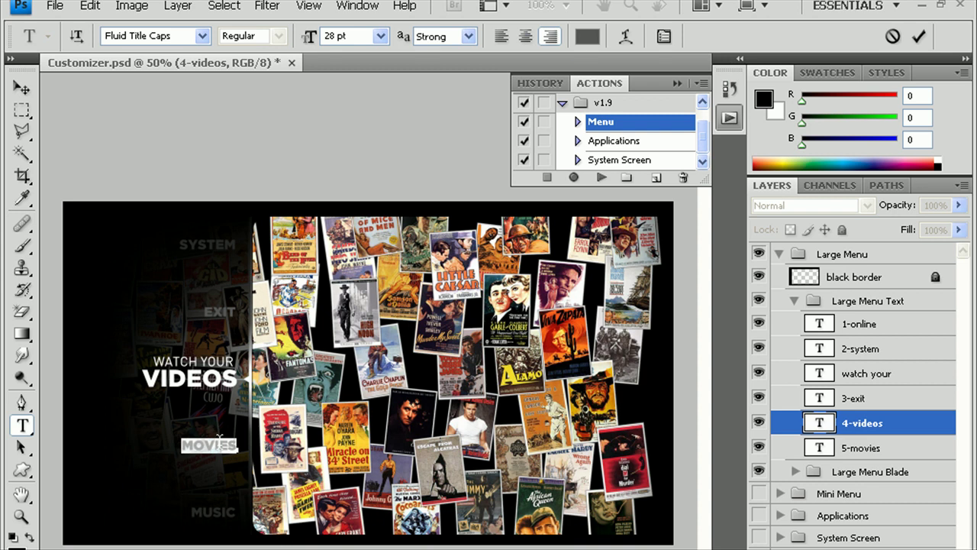
text(M)
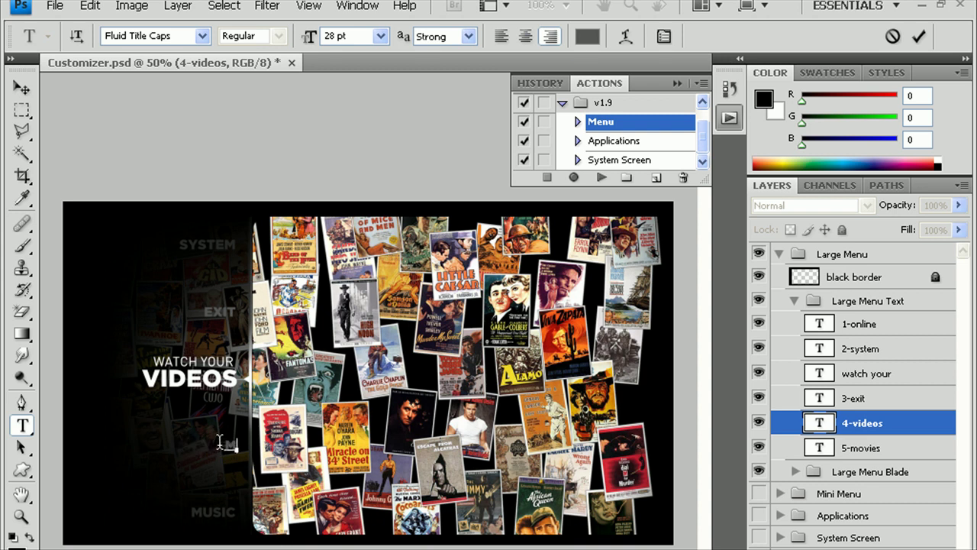
text(USIC)
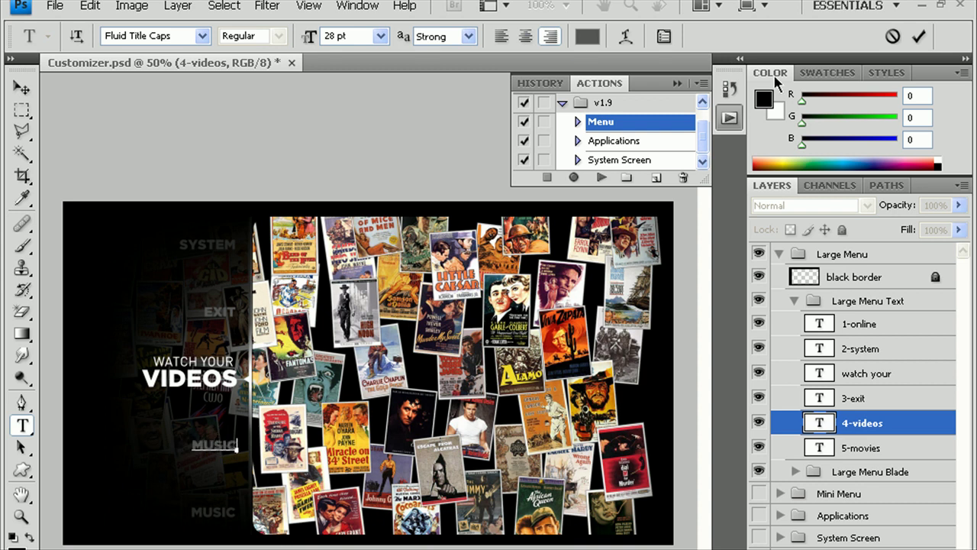
click(918, 38)
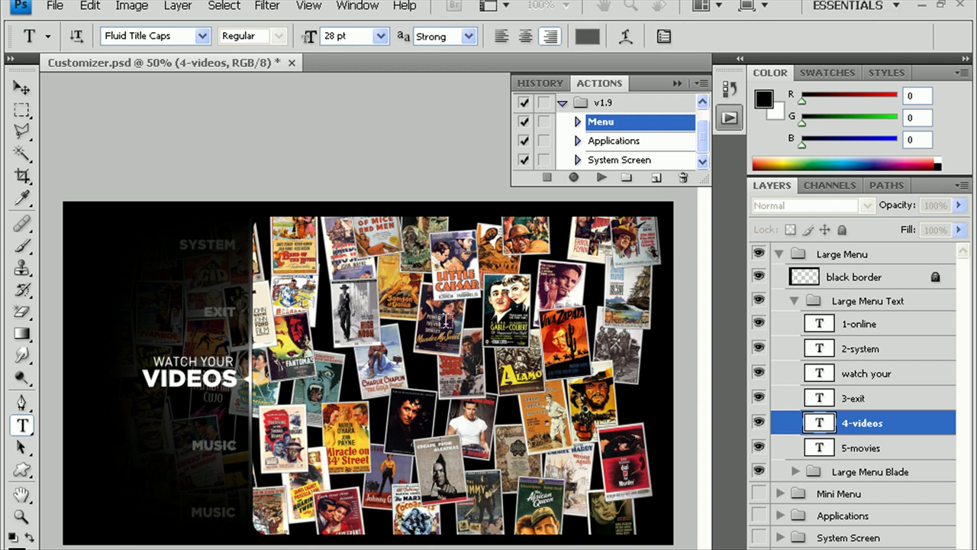
double_click(220, 515)
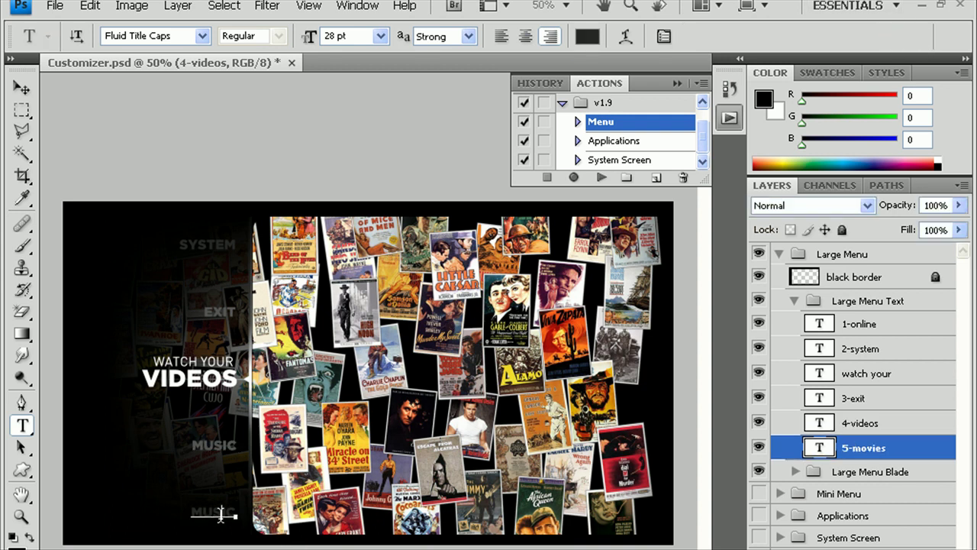
text(PICTURES)
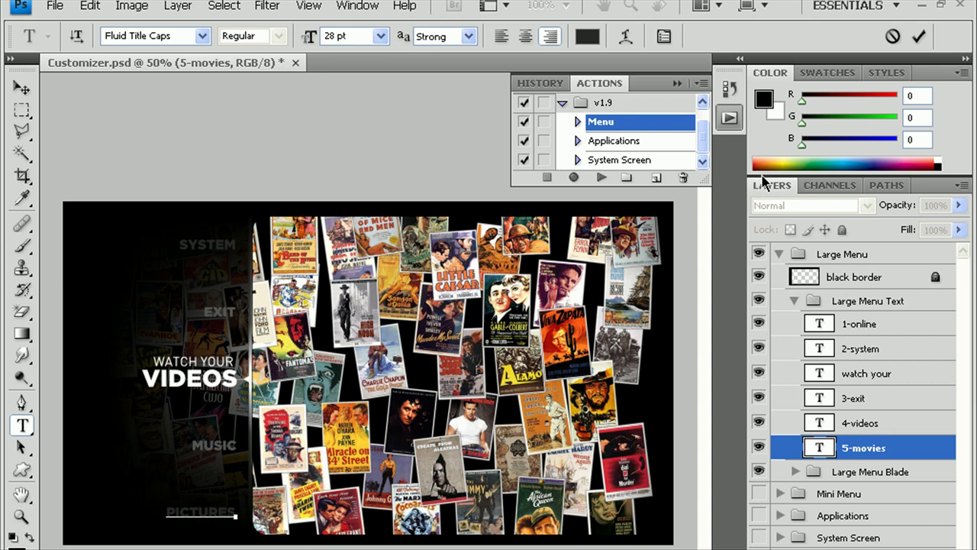
click(918, 42)
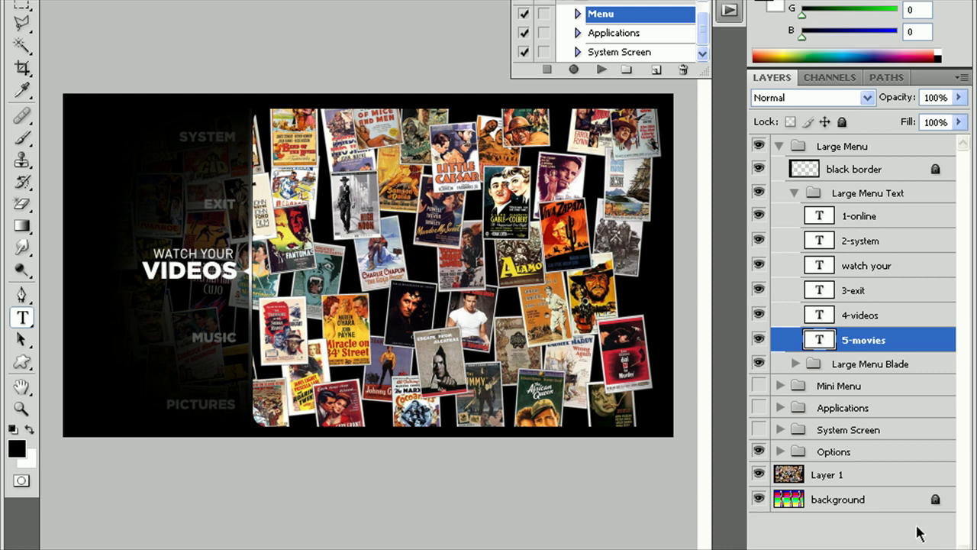
- Deselect the 5-movies layer and play the Menu action again
click(919, 535)
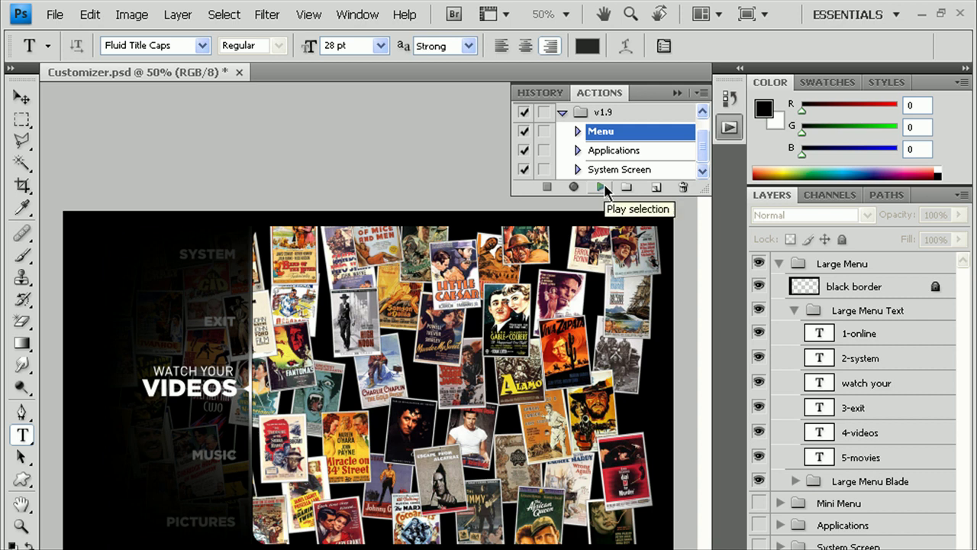
click(602, 186)
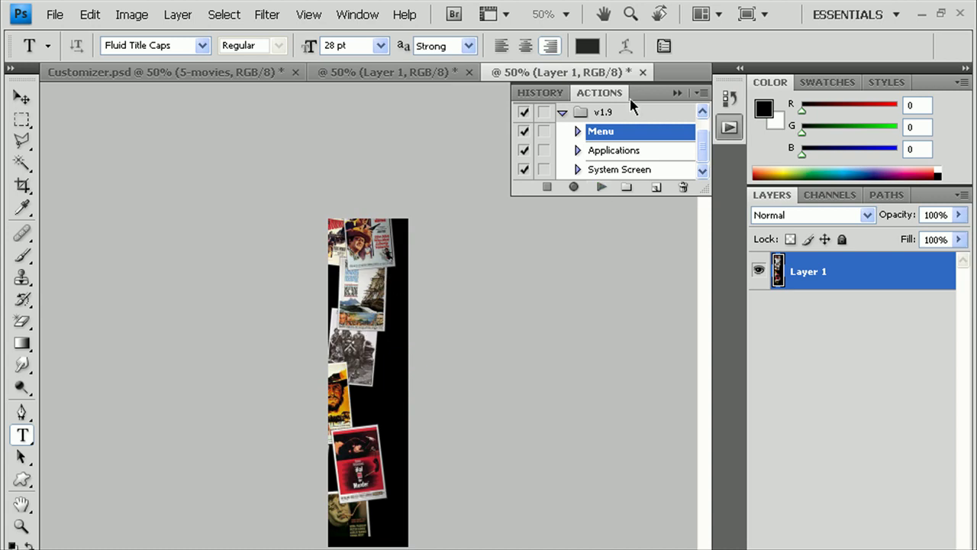
- Close the newly generated untitled documents without saving changes
click(641, 72)
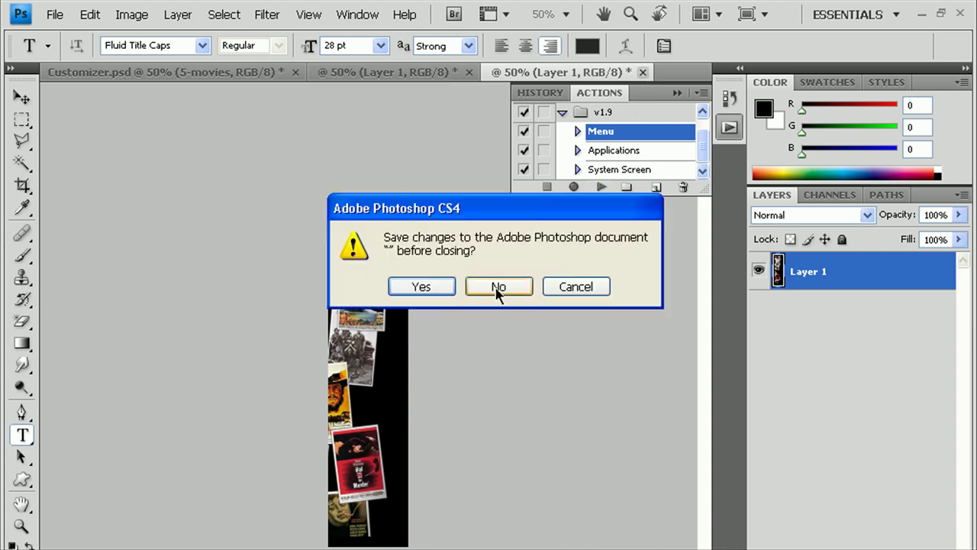
click(497, 288)
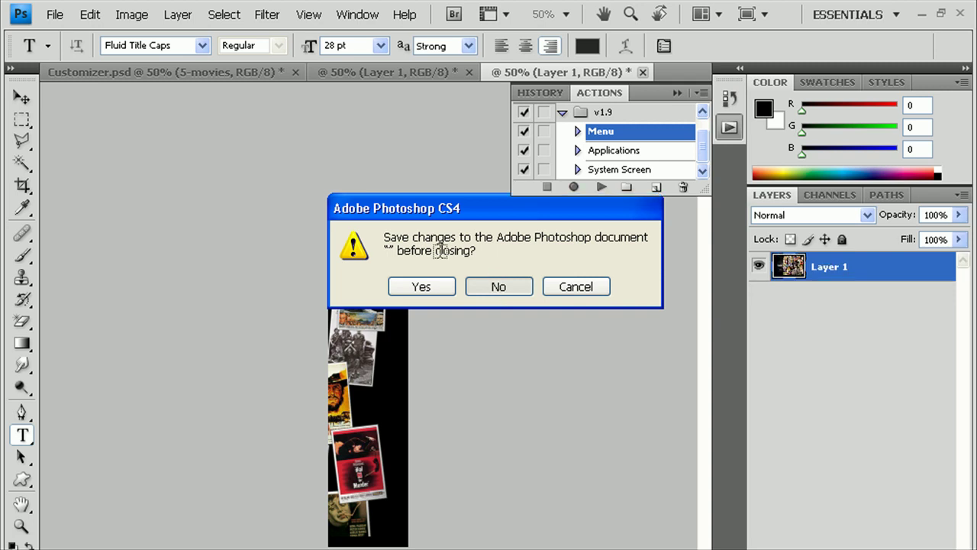
click(498, 286)
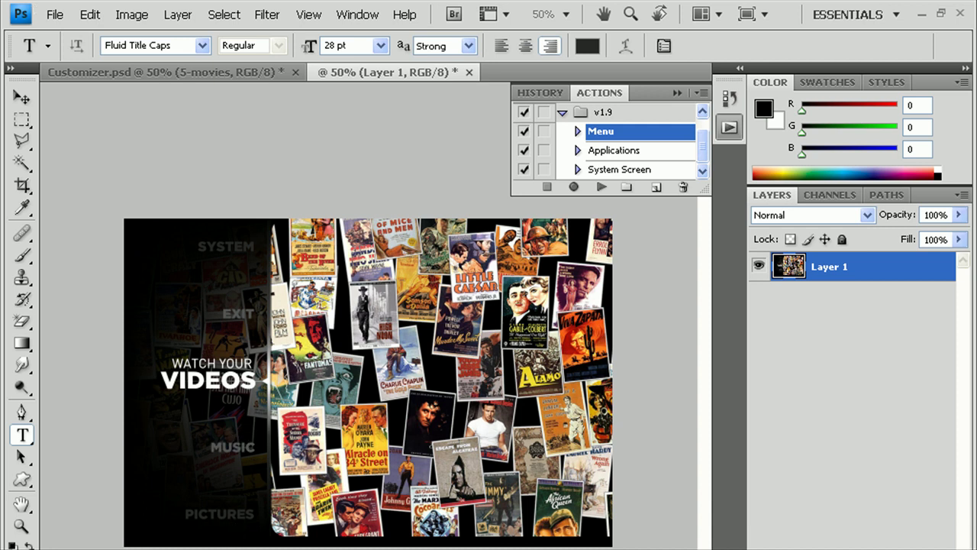
- Save the flattened menu copy as videosl-nojb.jpg at maximum quality, then close it unsaved
click(55, 14)
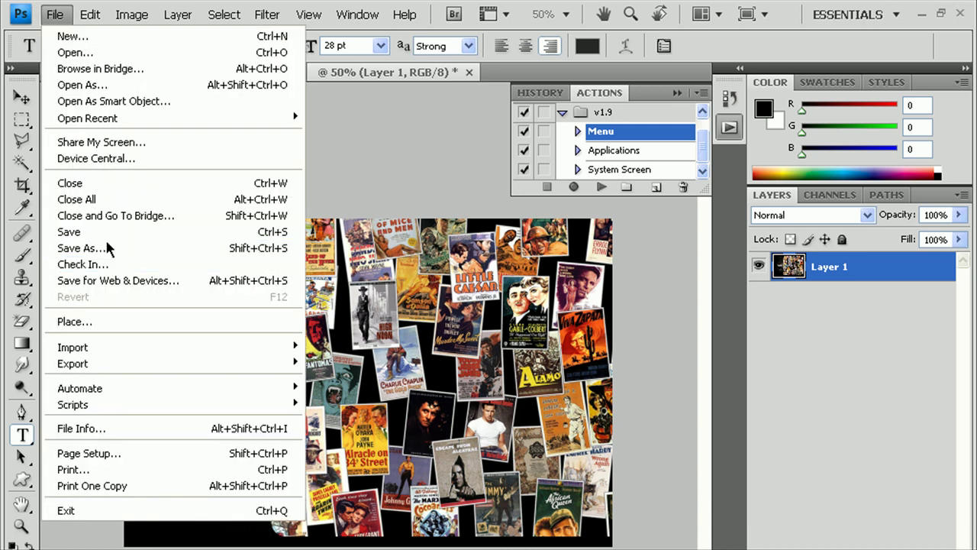
click(107, 247)
text(mo)
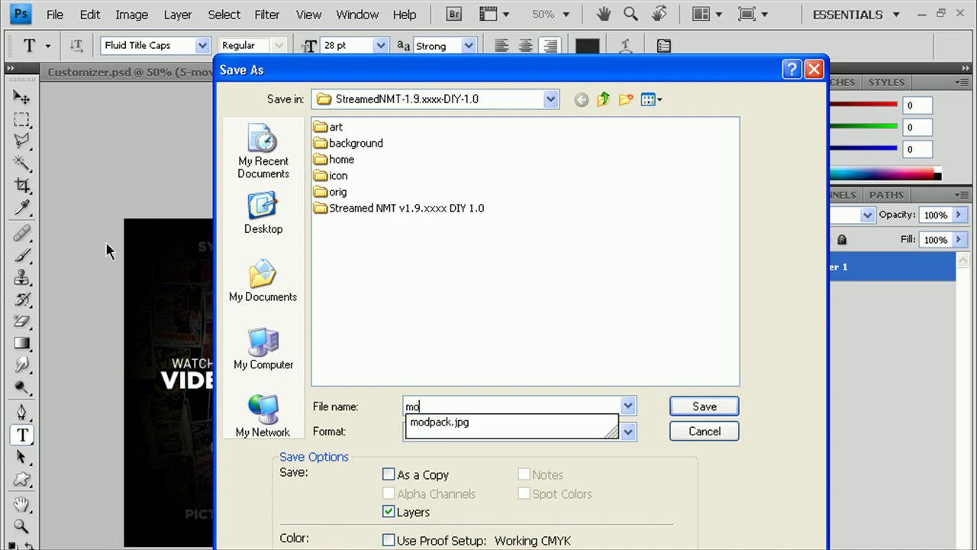
key(BackSpace)
key(BackSpace)
text(videosl)
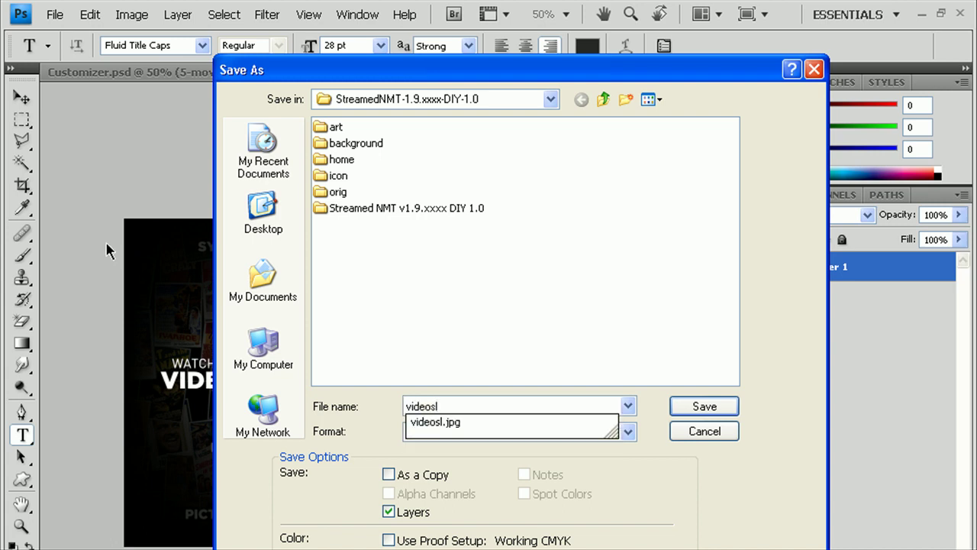
text(i)
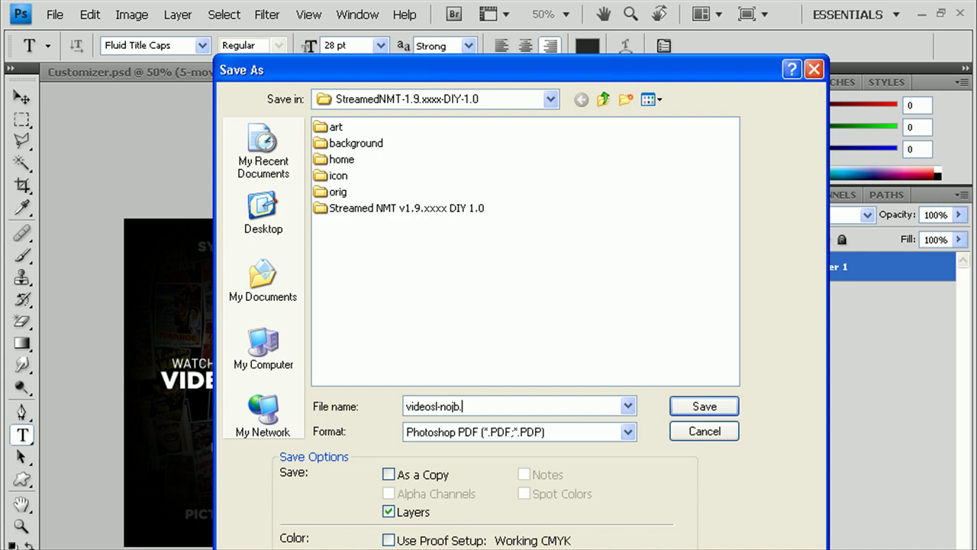
text(nojb.jpg)
key(Tab)
key(j)
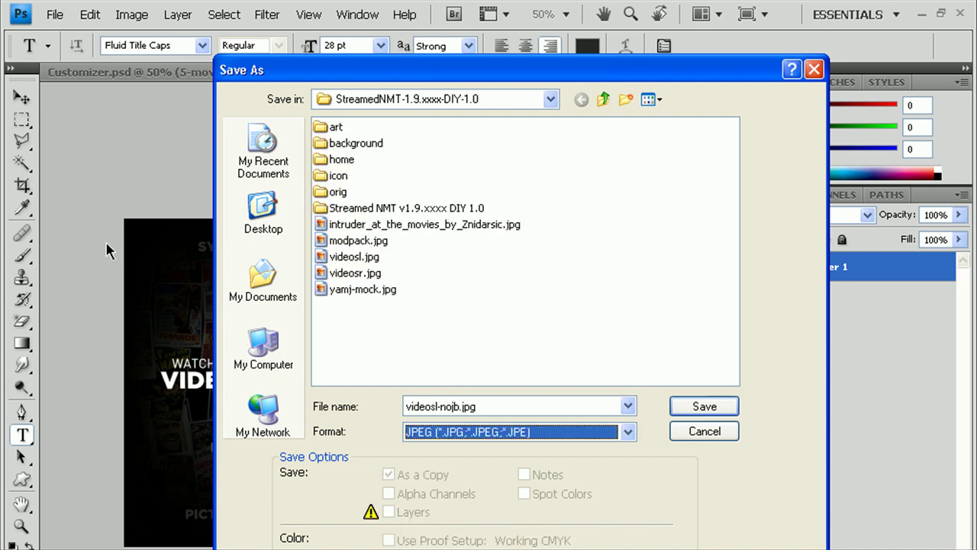
key(Return)
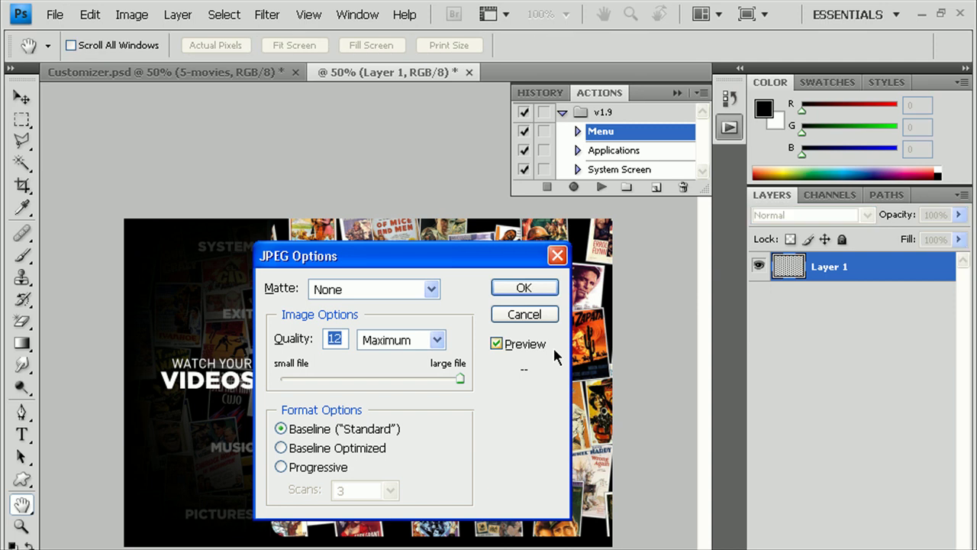
key(Return)
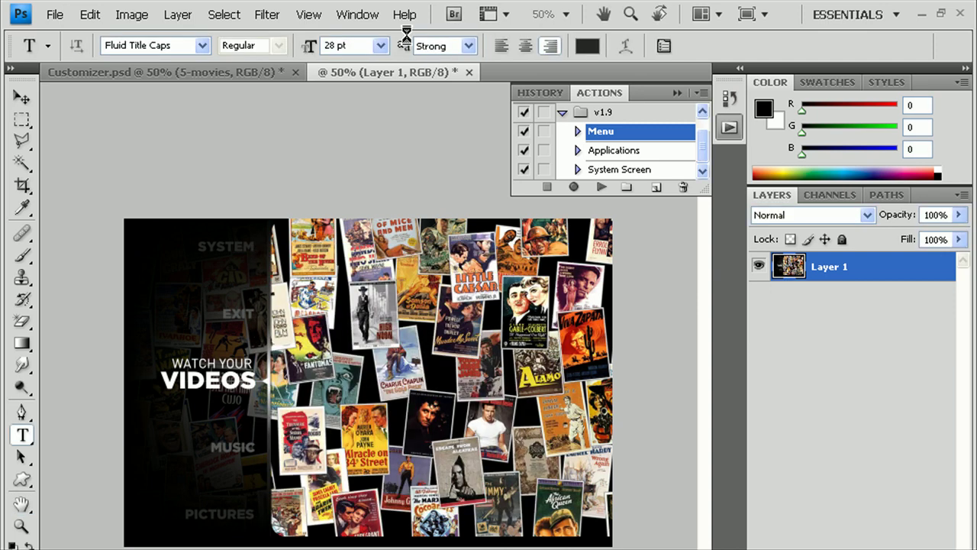
click(469, 73)
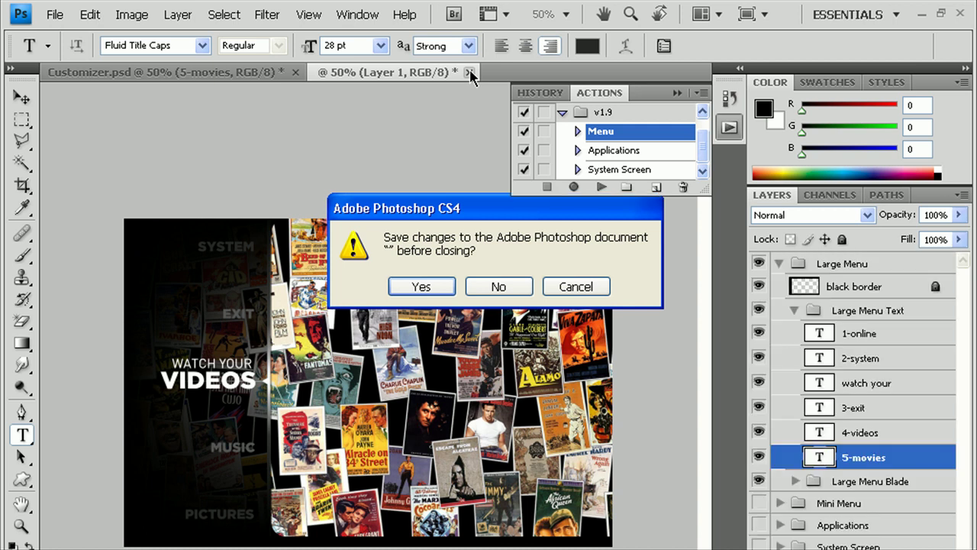
key(n)
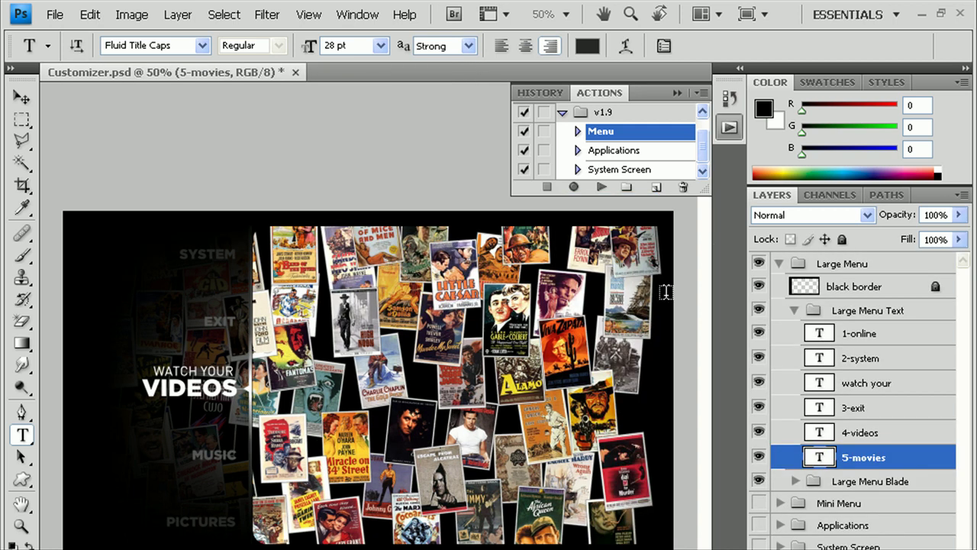
click(795, 311)
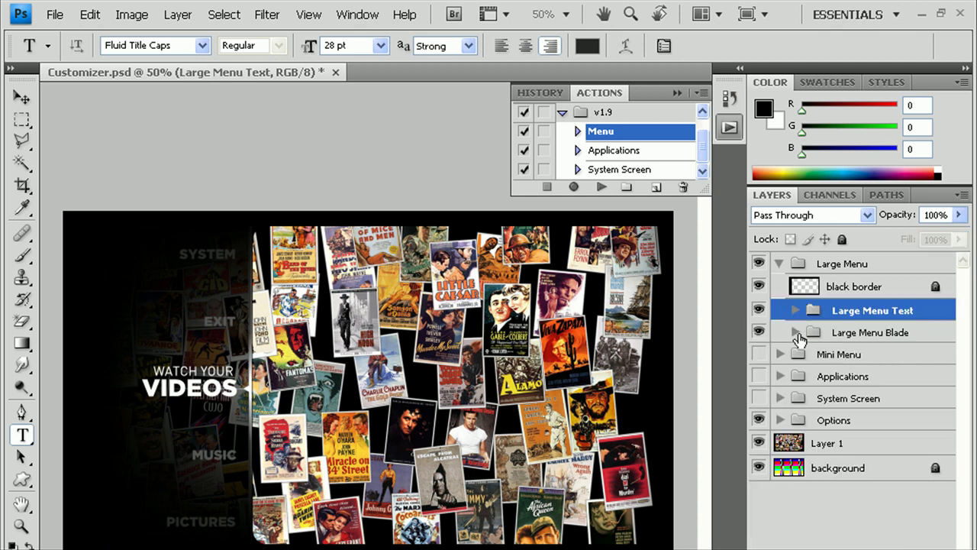
click(795, 333)
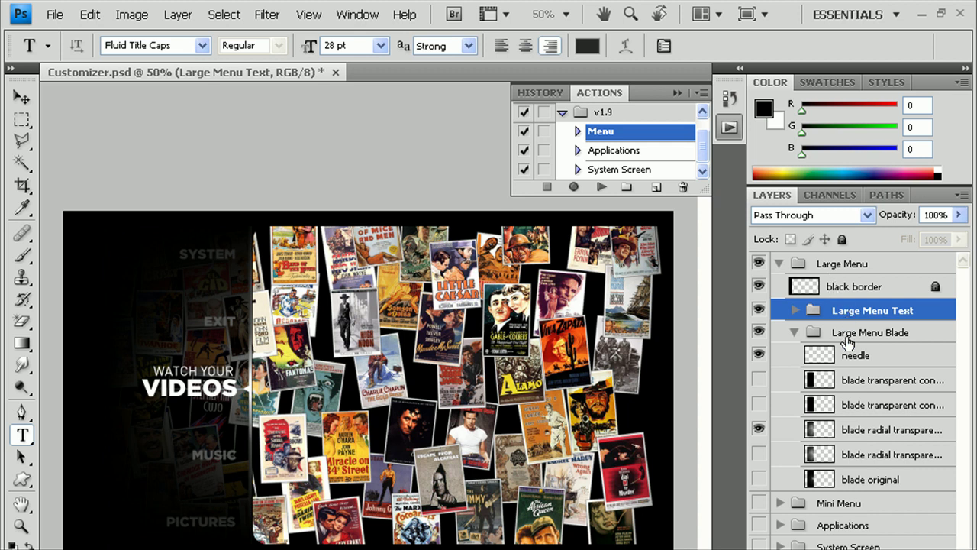
click(758, 429)
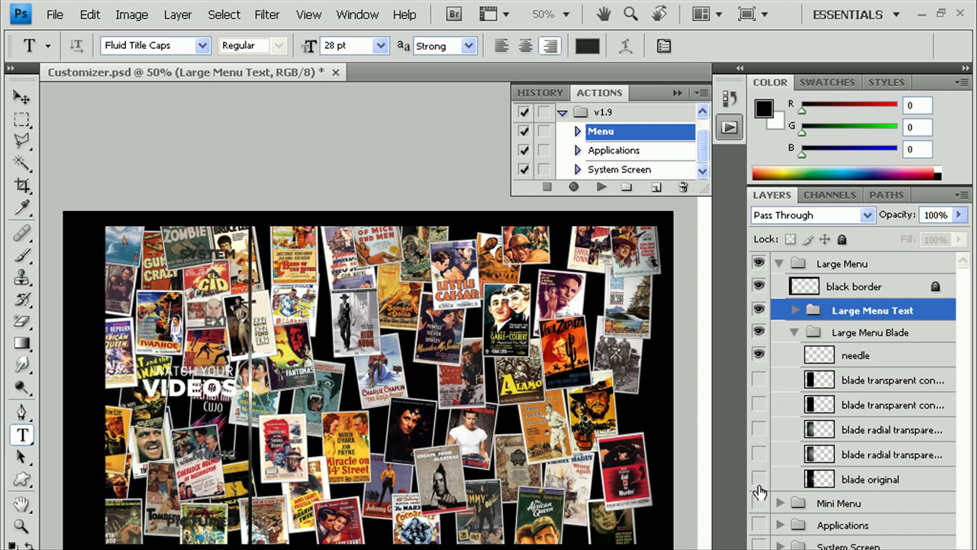
click(759, 479)
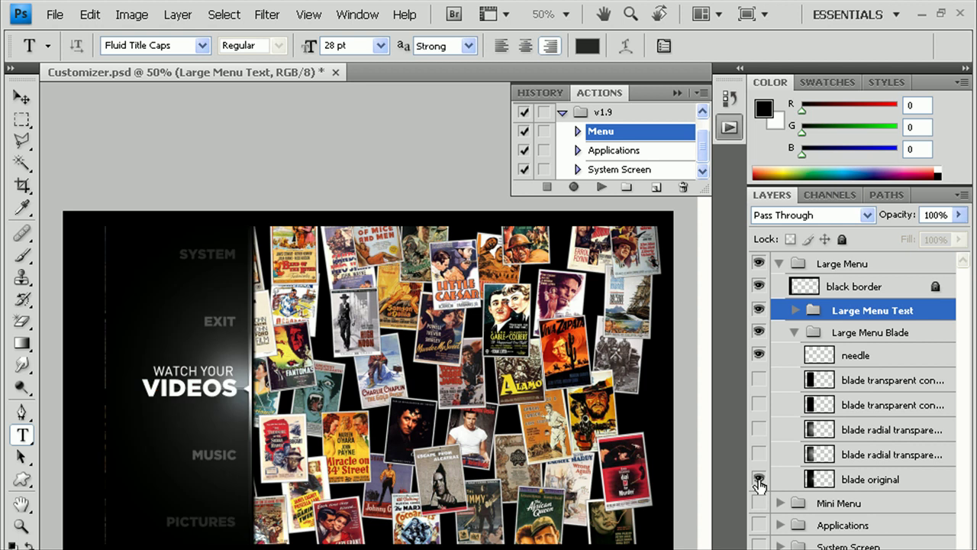
click(759, 332)
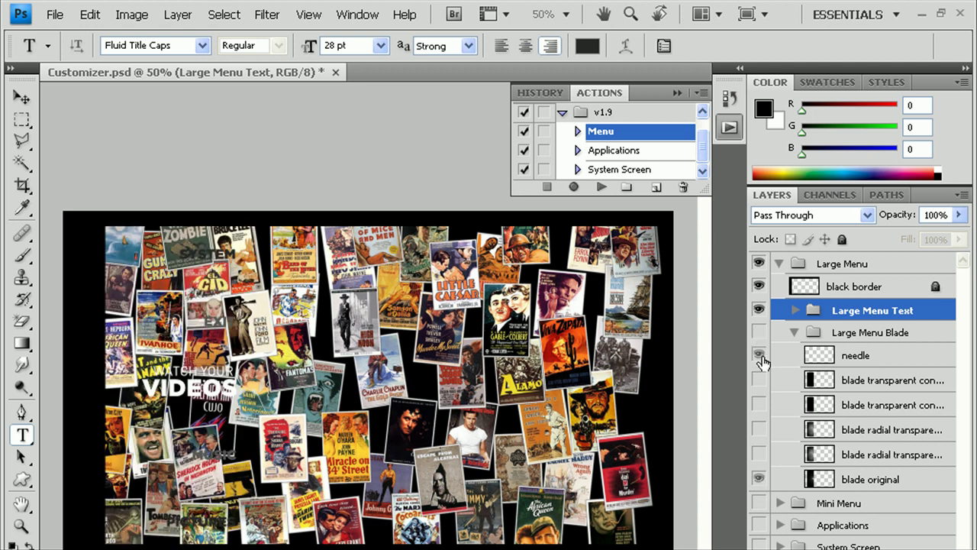
click(758, 336)
click(759, 355)
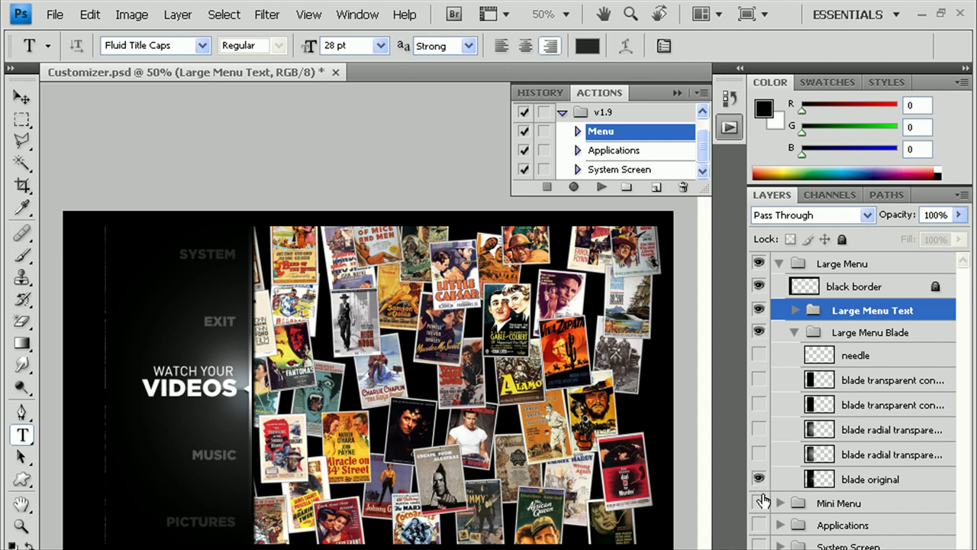
click(758, 479)
click(759, 476)
click(760, 451)
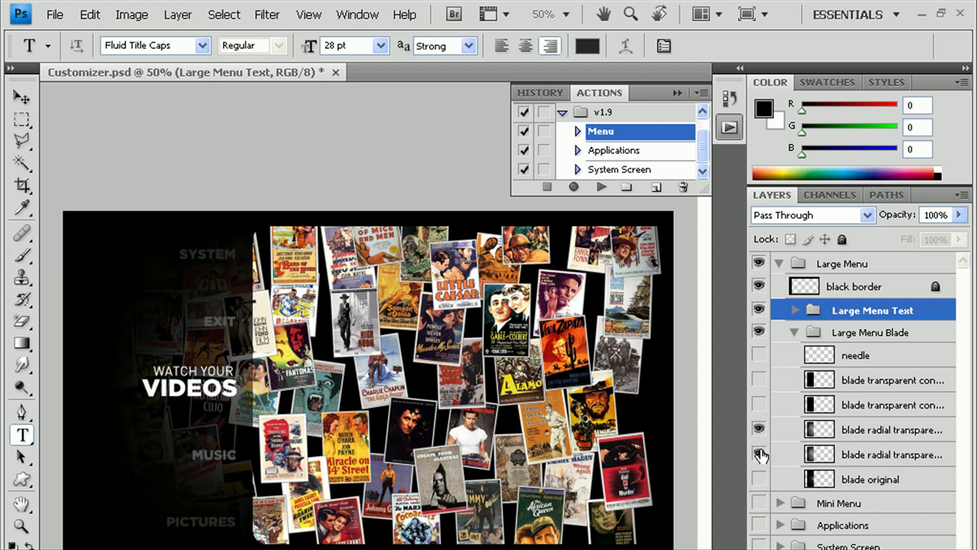
click(759, 430)
click(761, 452)
click(760, 431)
click(757, 356)
click(759, 430)
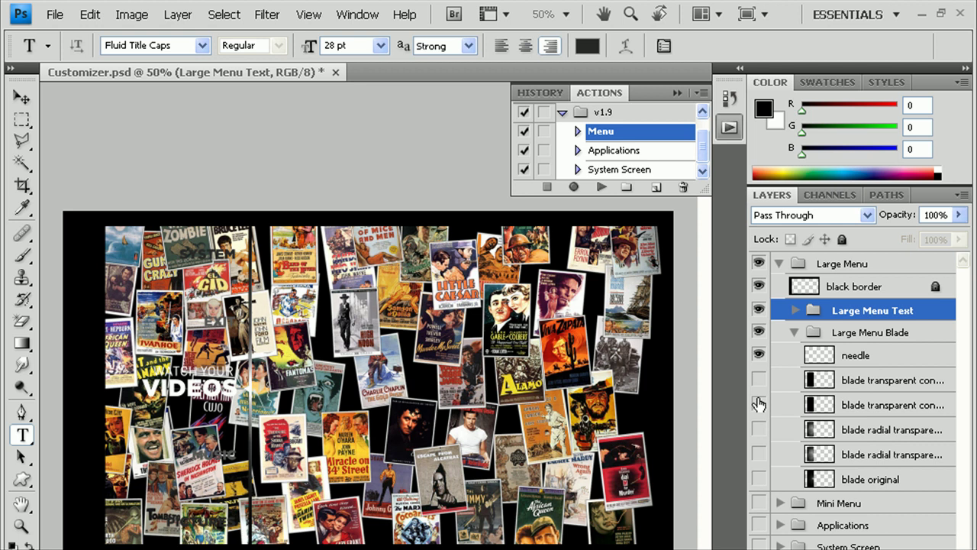
click(759, 404)
click(758, 407)
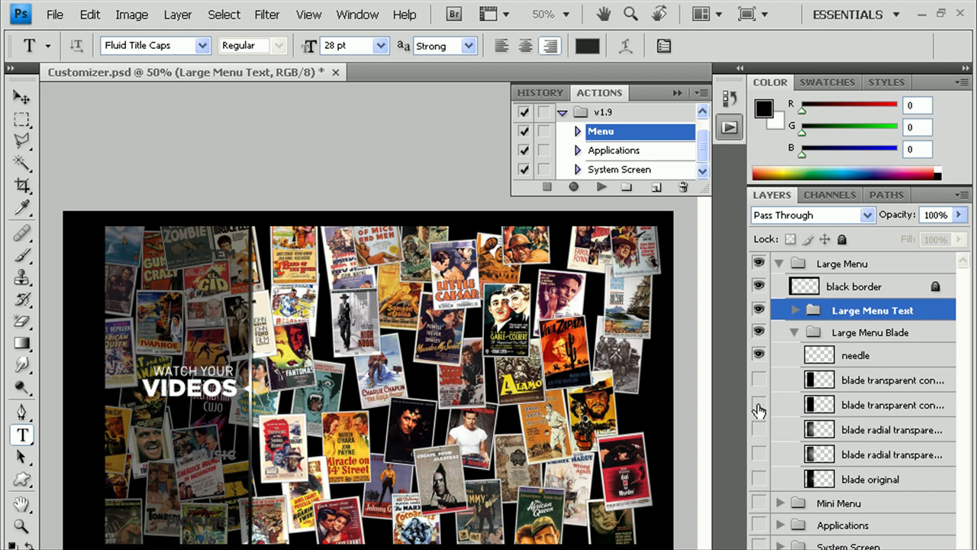
click(758, 380)
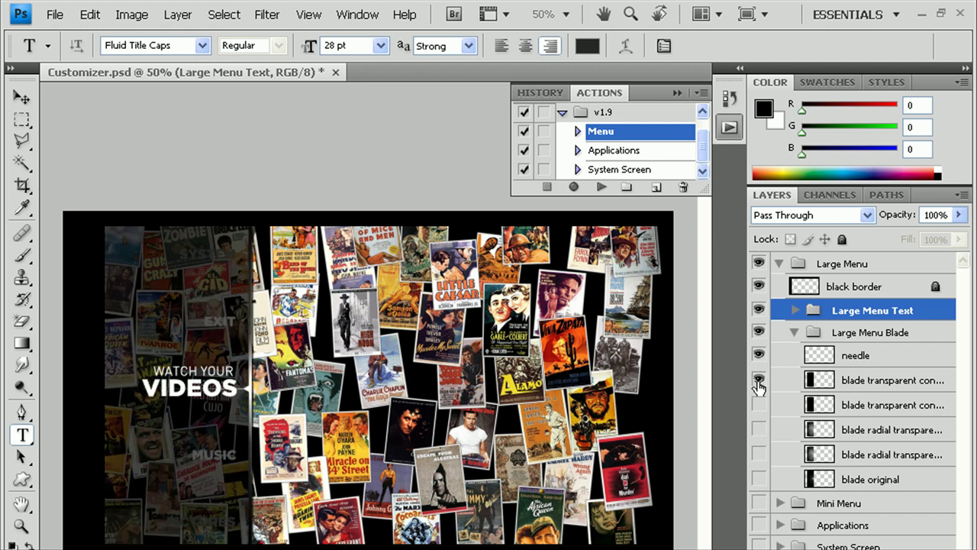
click(759, 383)
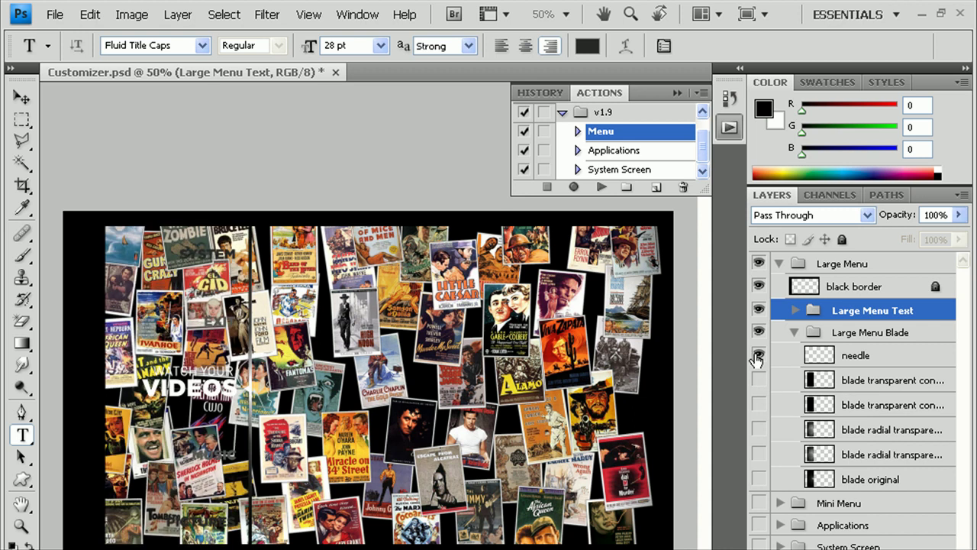
click(758, 430)
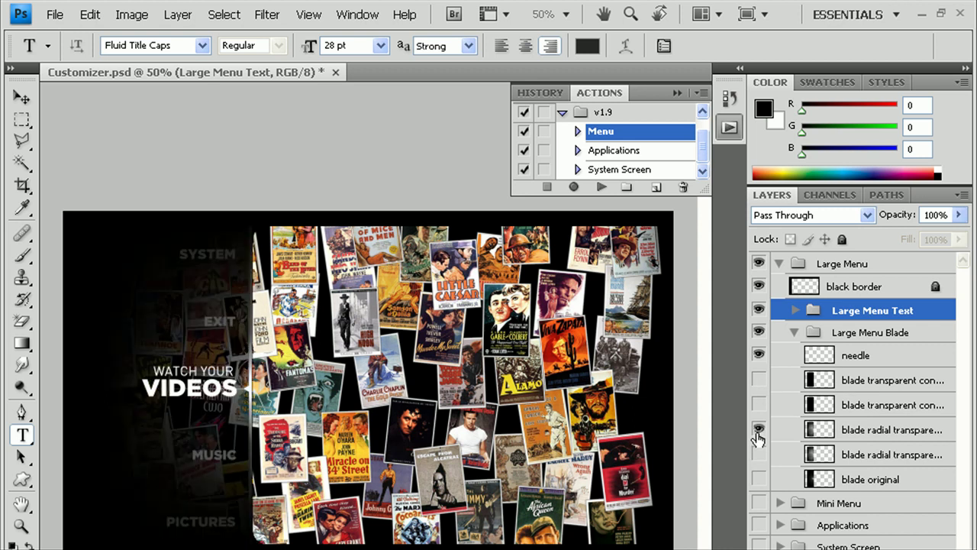
click(795, 333)
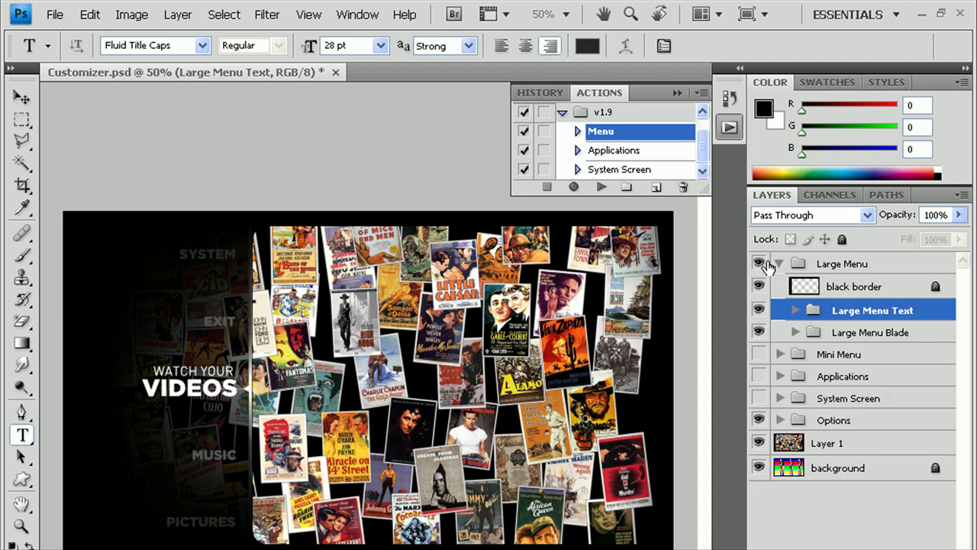
- Hide and collapse the Large Menu group, and show the Mini Menu instead
click(765, 263)
click(778, 263)
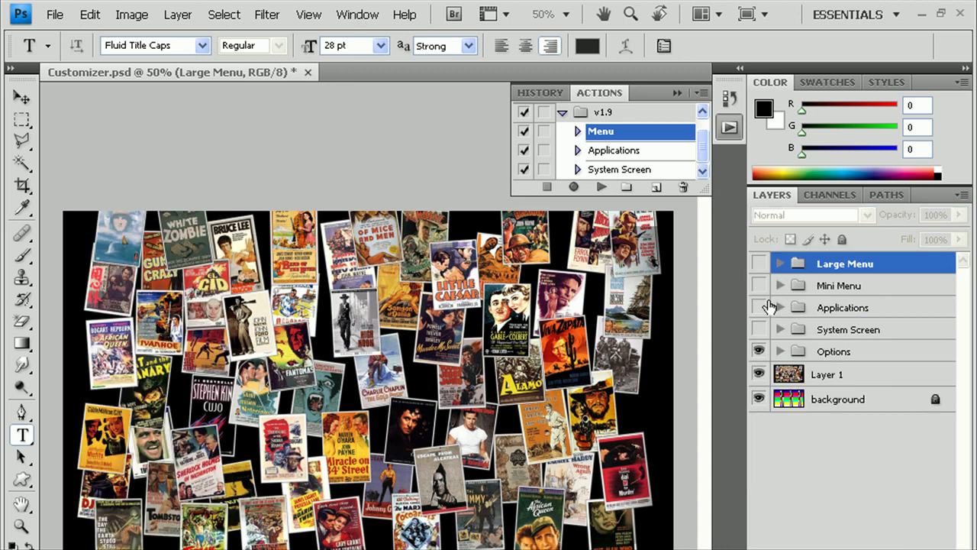
click(760, 286)
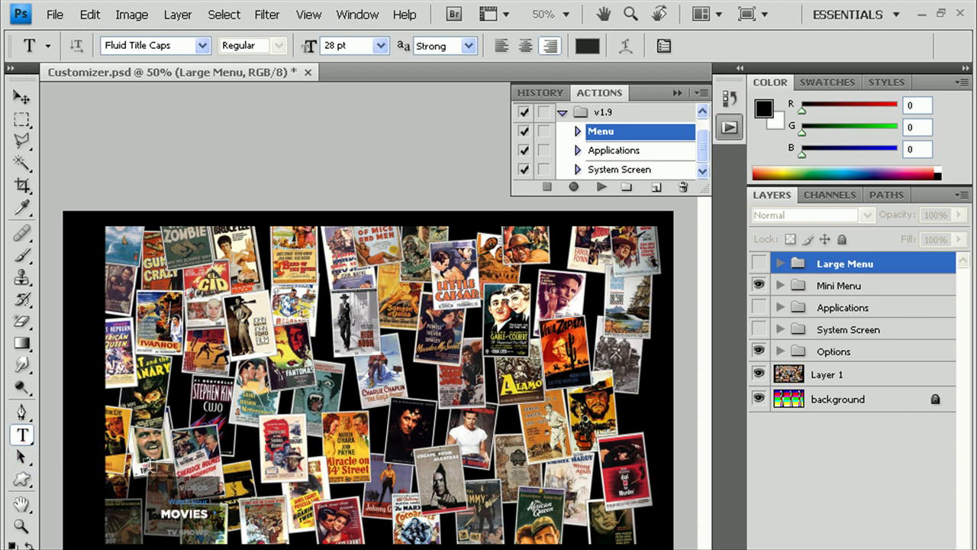
- Change the mini menu's VIDEOS label to MOVIES and clear the layer selection
click(197, 486)
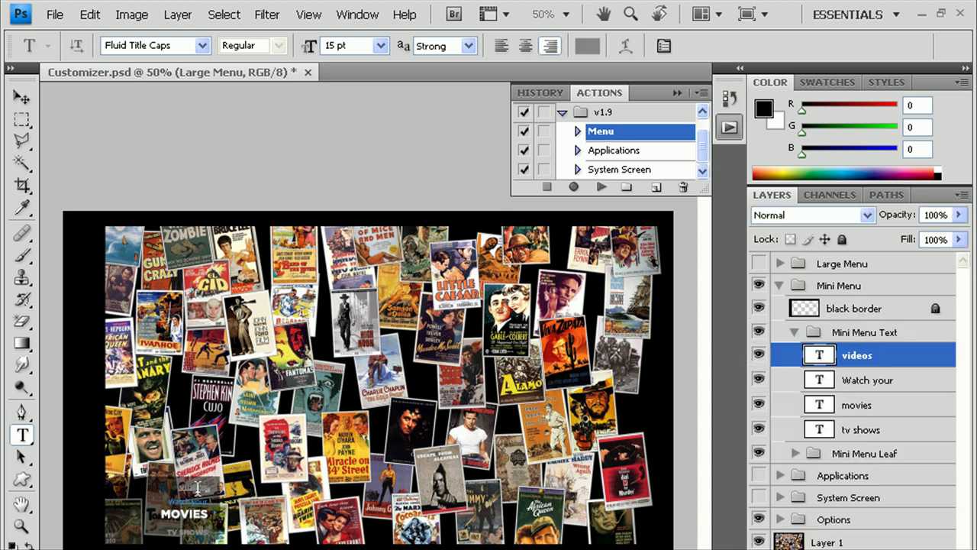
key(BackSpace)
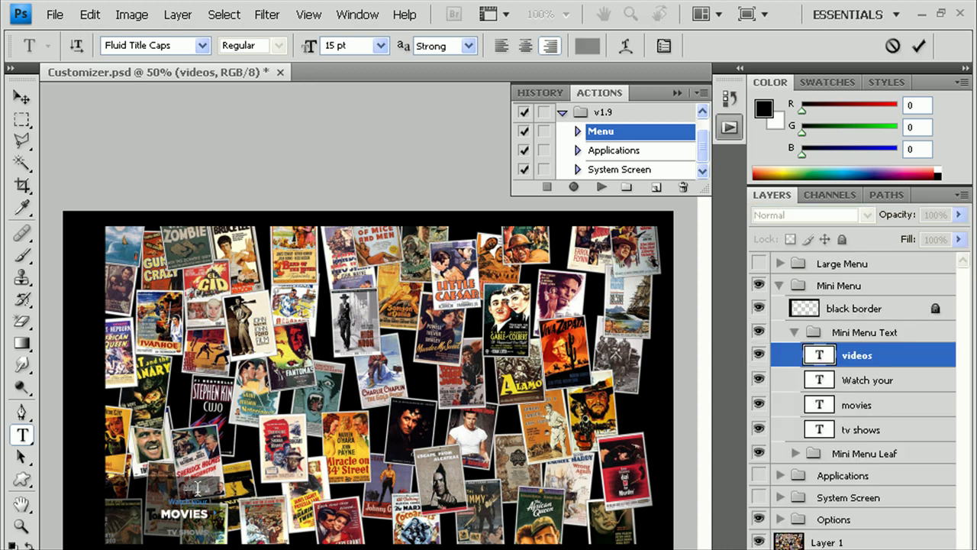
click(917, 48)
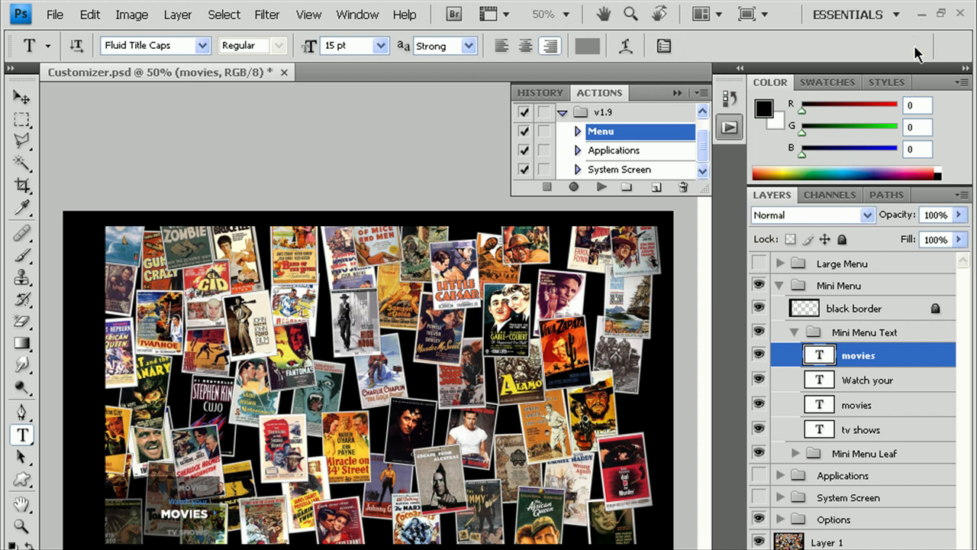
click(794, 333)
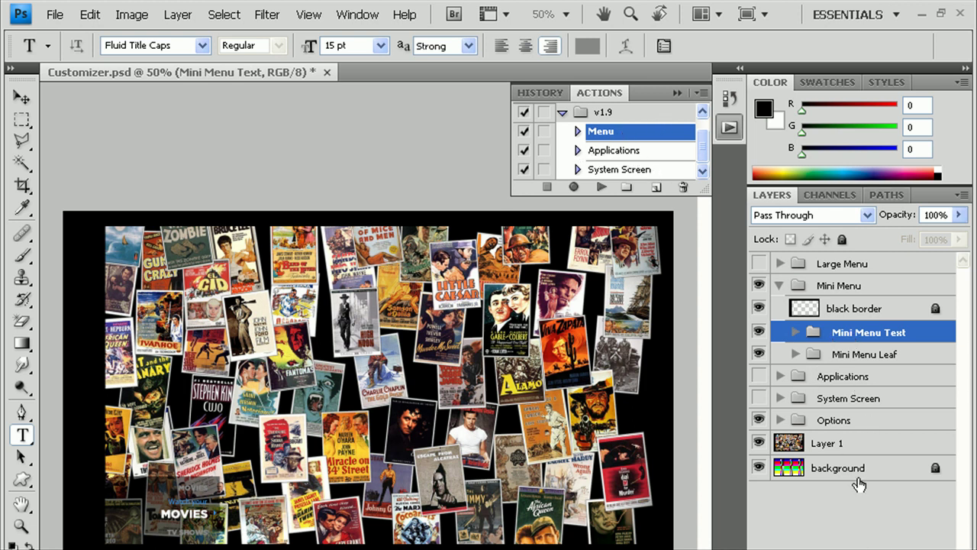
click(859, 512)
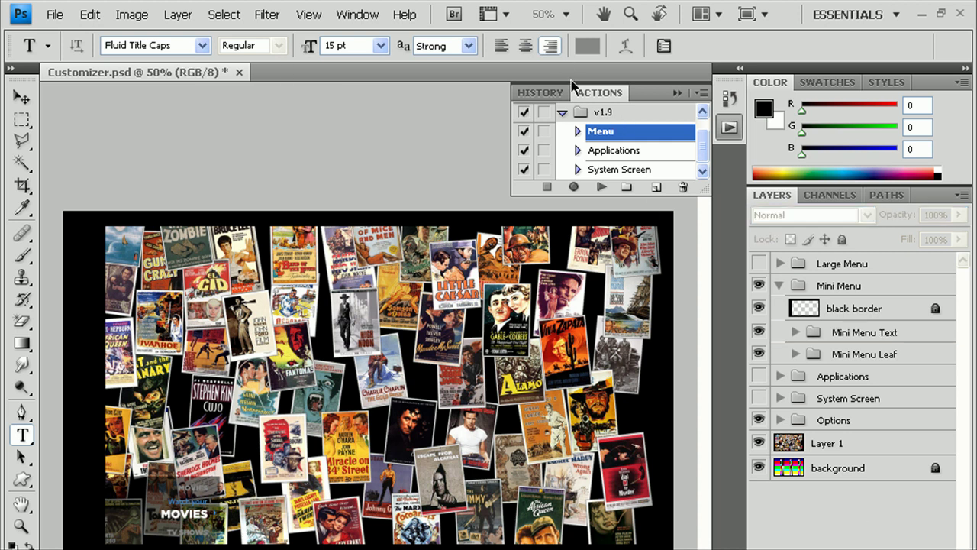
- Play the Menu action on the mini-menu layout and begin closing the narrow strip copy
click(602, 186)
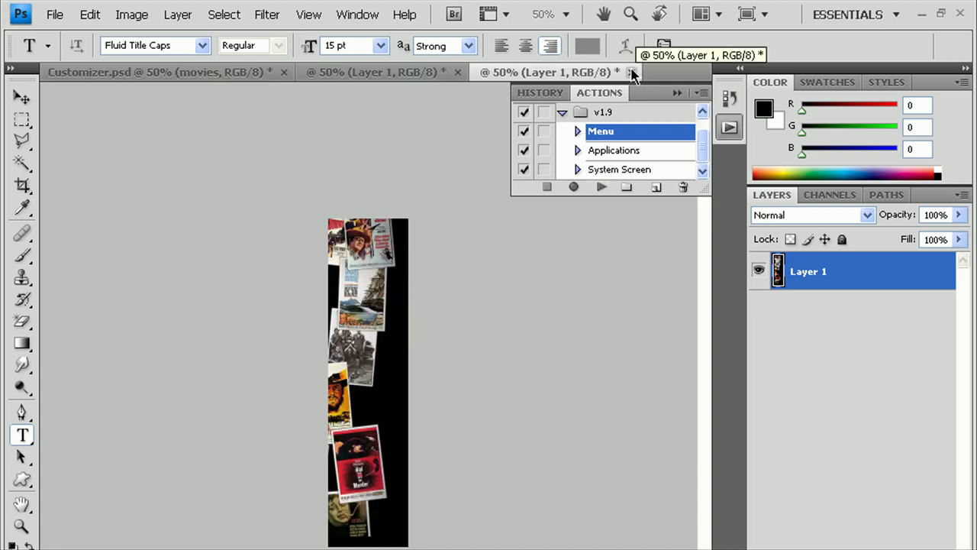
click(631, 72)
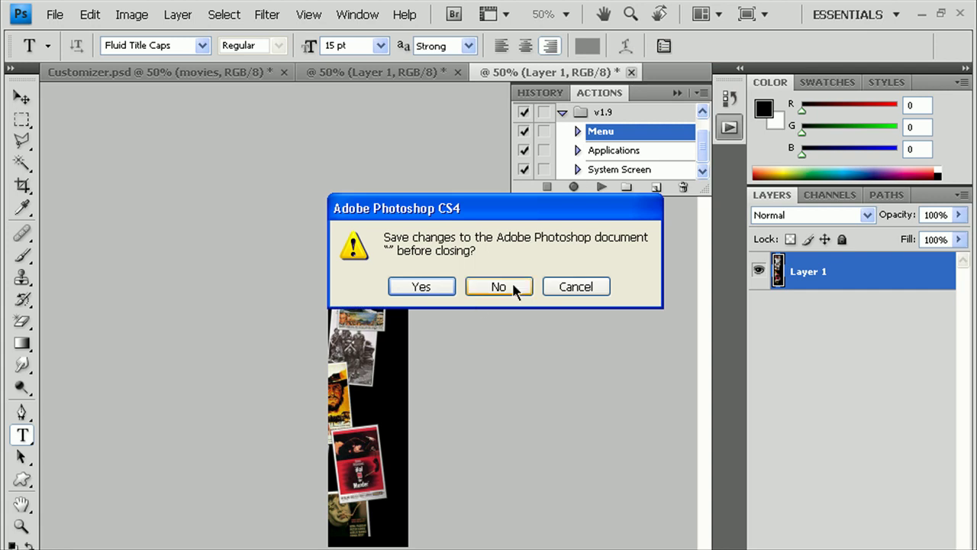